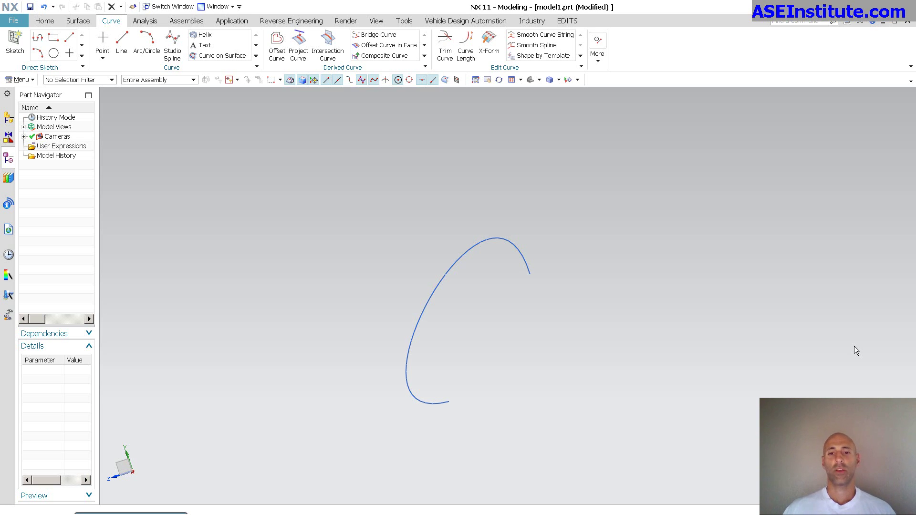
Inspect the spline, then view it isometrically and from the top.
{"action": "left_click", "coordinate": [487, 242]}
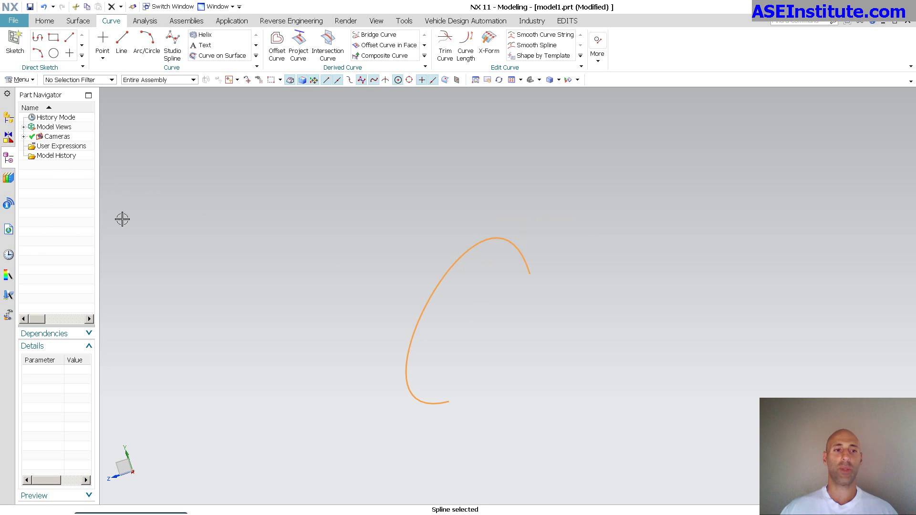
{"action": "key", "text": "Escape"}
{"action": "key", "text": "End"}
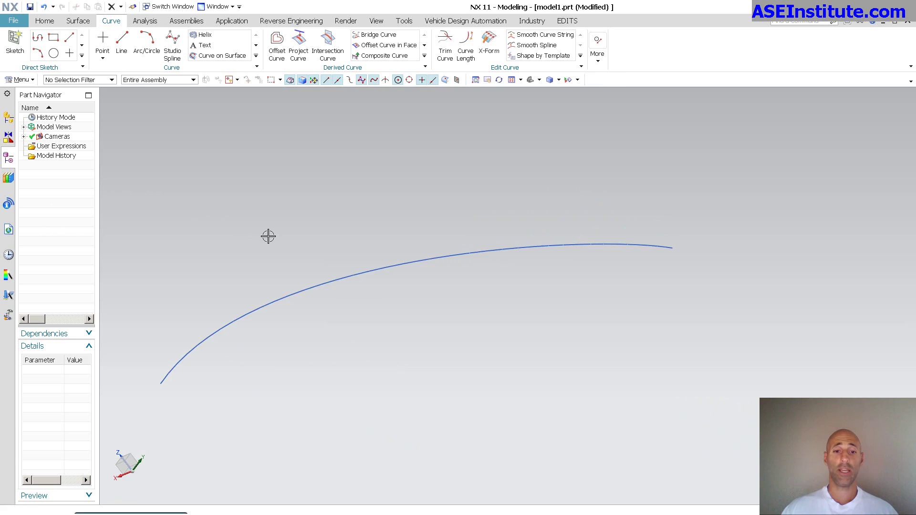
{"action": "key", "text": "ctrl+alt+t"}
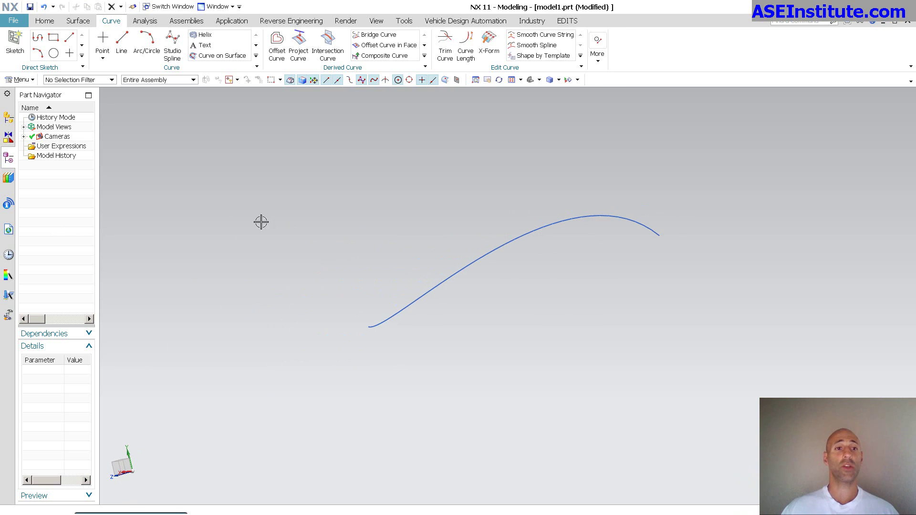
Build a Tube along the spline with 12.7 mm outer and 0 inner diameter.
{"action": "left_click", "coordinate": [52, 24]}
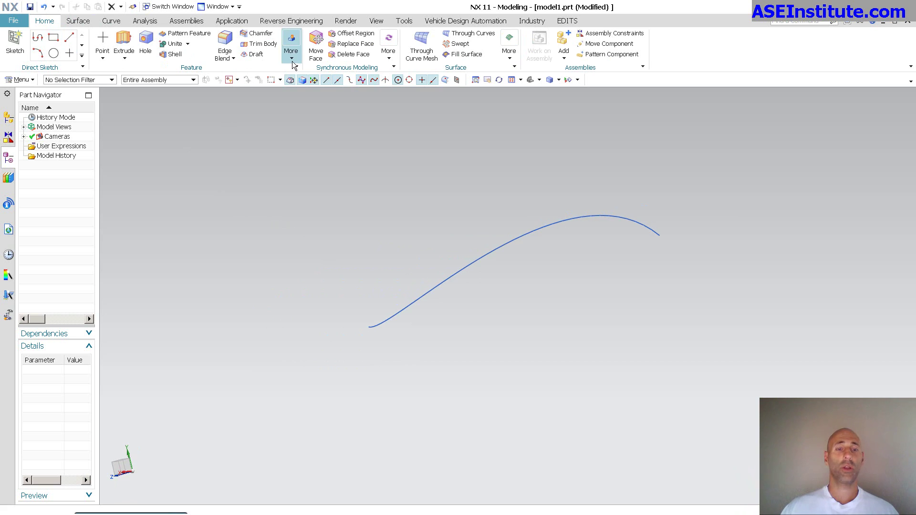
{"action": "left_click", "coordinate": [292, 57]}
{"action": "left_click", "coordinate": [311, 360]}
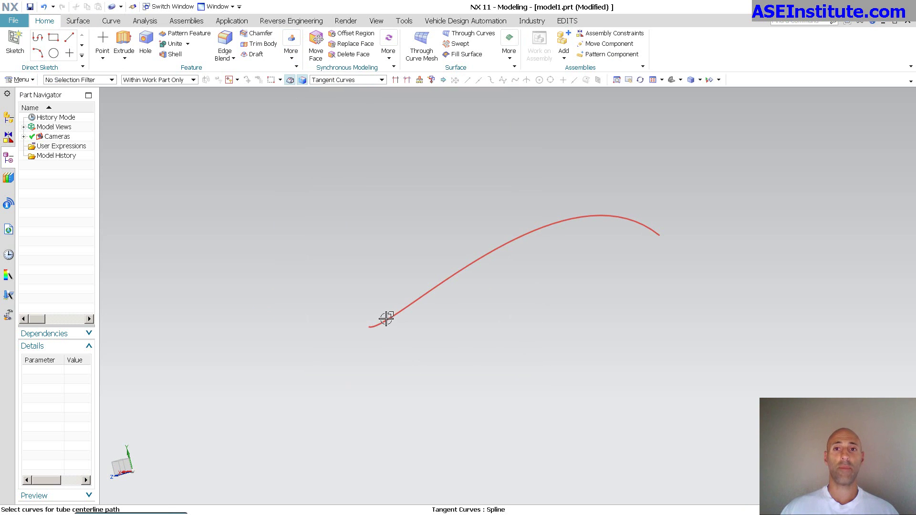
{"action": "left_click", "coordinate": [385, 319]}
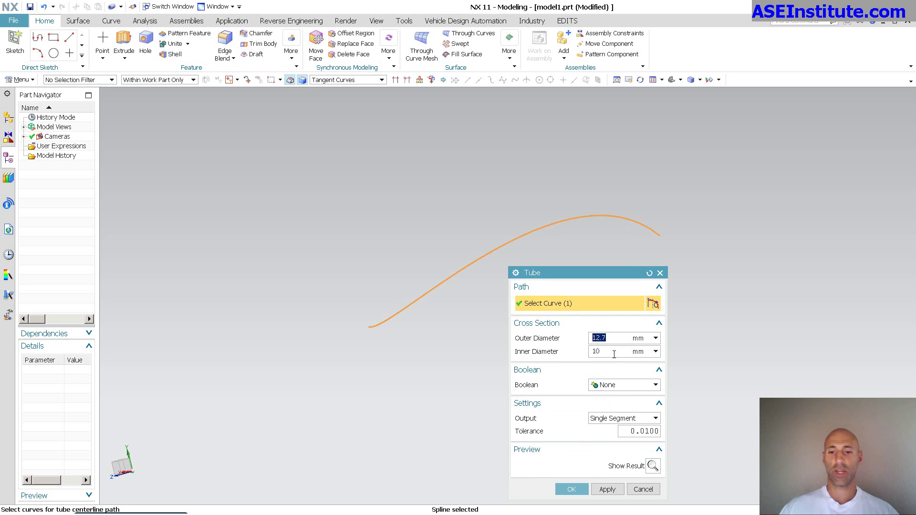
{"action": "double_click", "coordinate": [614, 354]}
{"action": "type", "text": "0"}
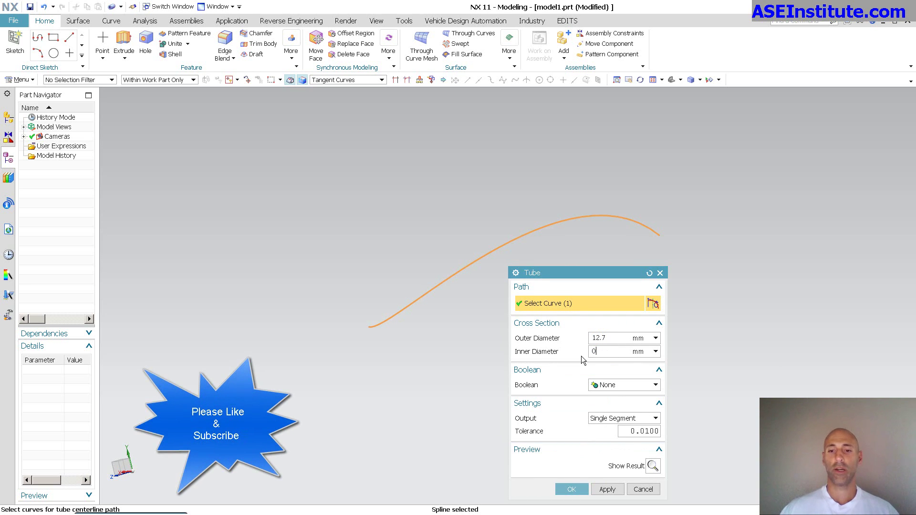
{"action": "left_click", "coordinate": [582, 490]}
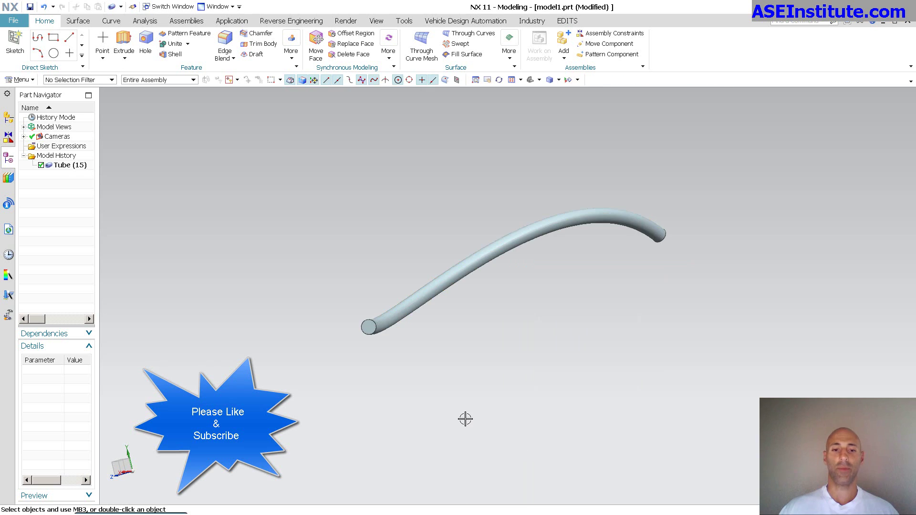
Display the tube as Static Wireframe and hide its centreline spline.
{"action": "scroll", "coordinate": [466, 419], "scroll_direction": "up", "scroll_amount": 5}
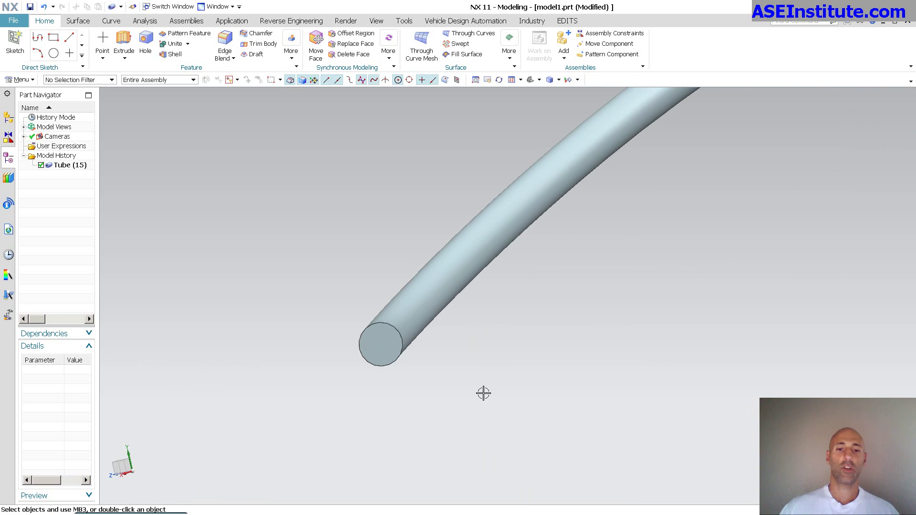
{"action": "right_click_drag", "start_coordinate": [483, 382], "coordinate": [475, 408]}
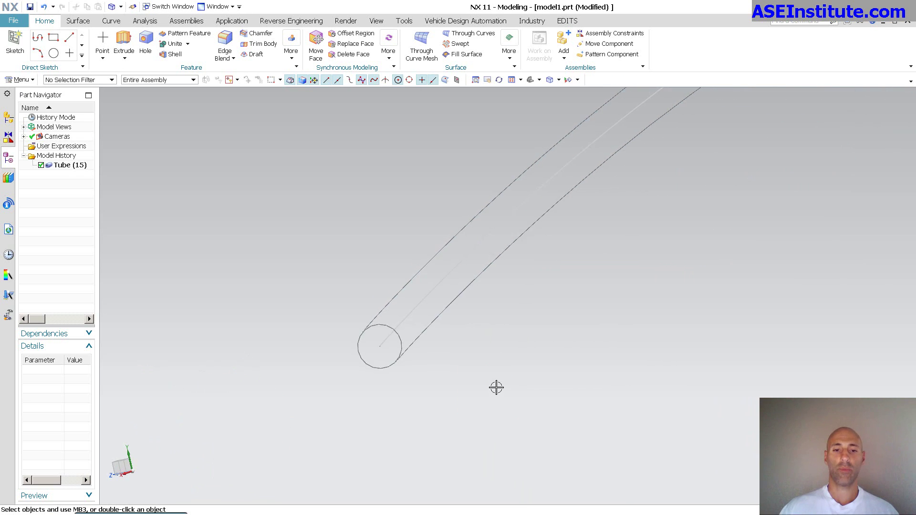
{"action": "middle_click_drag", "start_coordinate": [496, 388], "coordinate": [396, 297]}
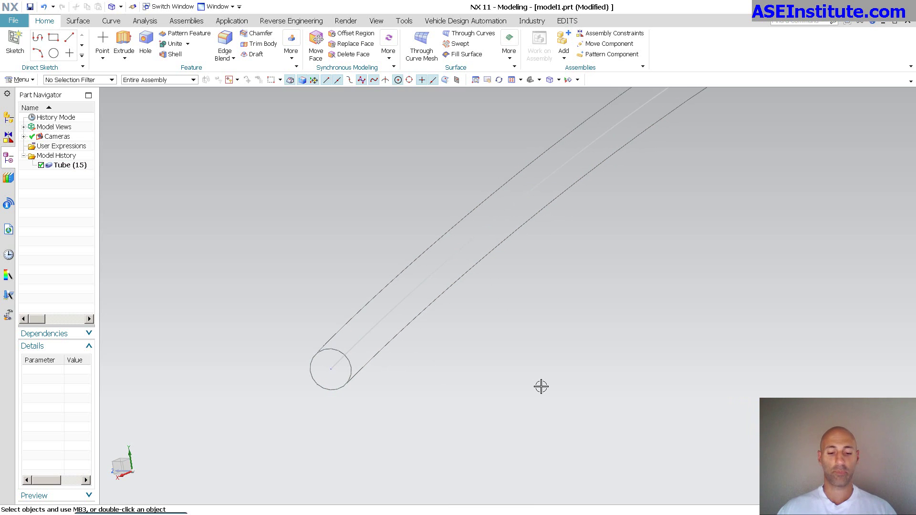
{"action": "key", "text": "ctrl+b"}
{"action": "left_click", "coordinate": [412, 294]}
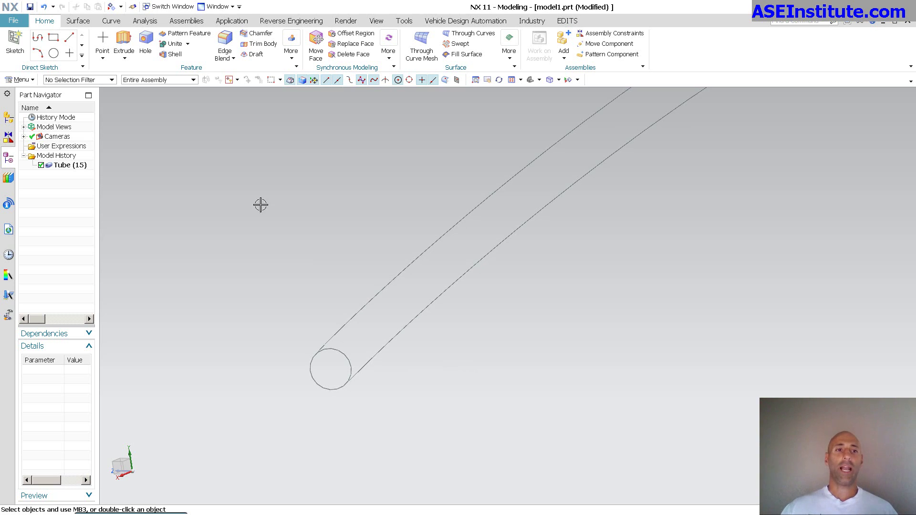
{"action": "left_click", "coordinate": [111, 21]}
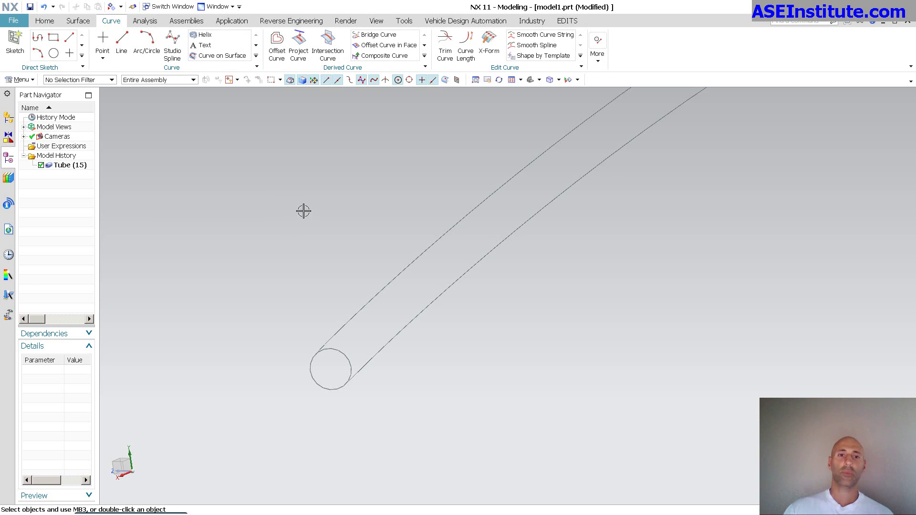
Add five uniform U-direction isoparametric curves on the tube's outer face.
{"action": "left_click", "coordinate": [424, 56]}
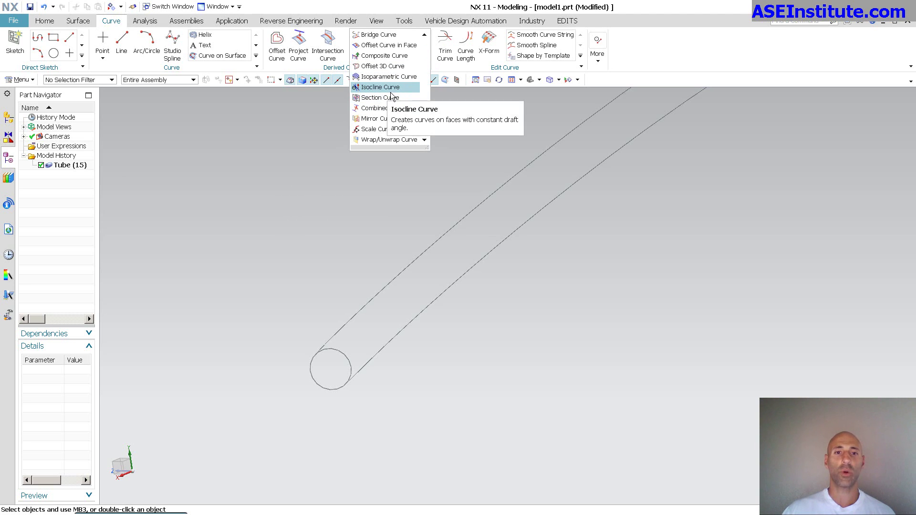
{"action": "left_click", "coordinate": [409, 77]}
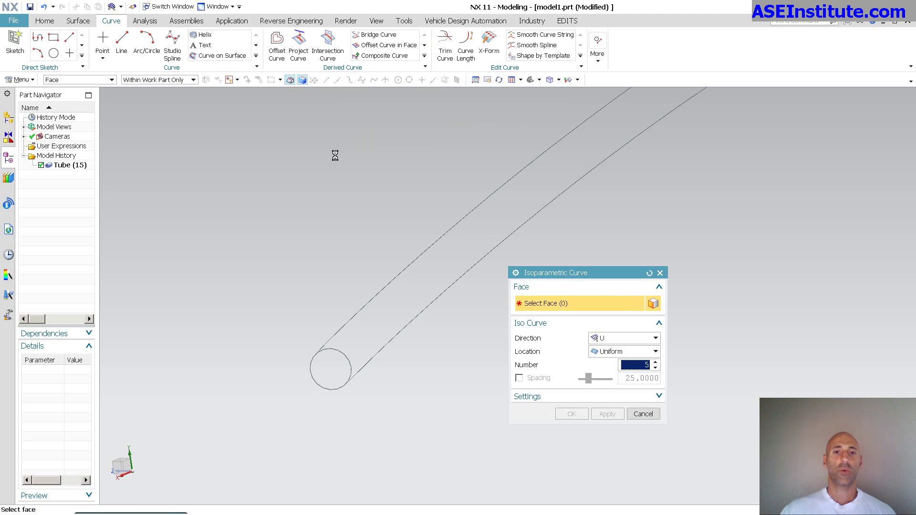
{"action": "left_click", "coordinate": [409, 290]}
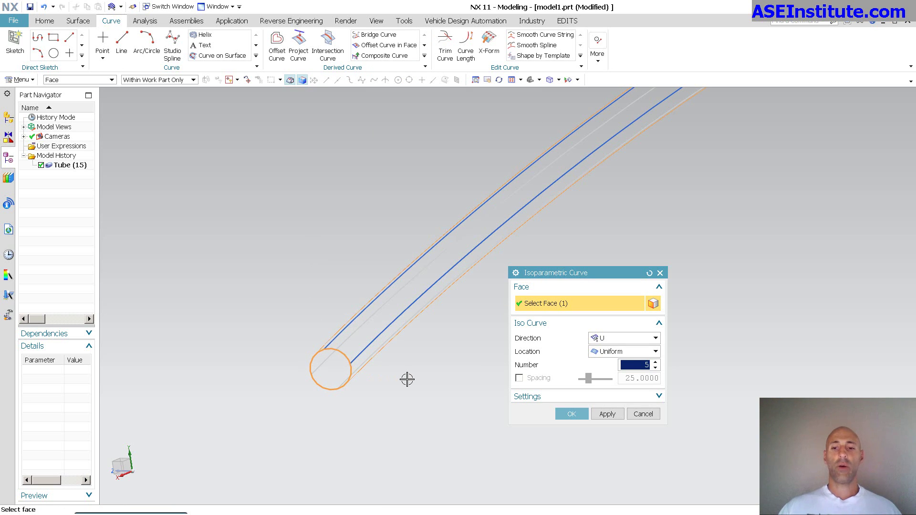
{"action": "key", "text": "ctrl+f"}
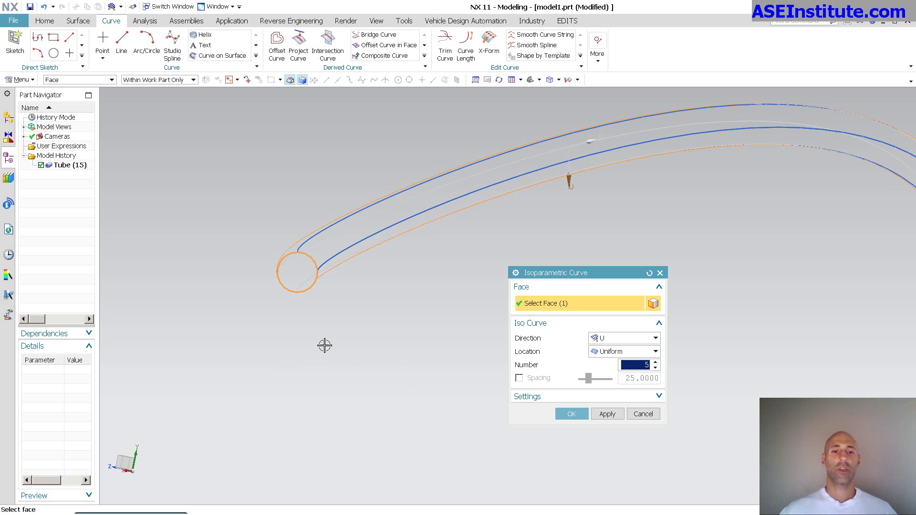
{"action": "middle_click_drag", "start_coordinate": [353, 305], "coordinate": [376, 324]}
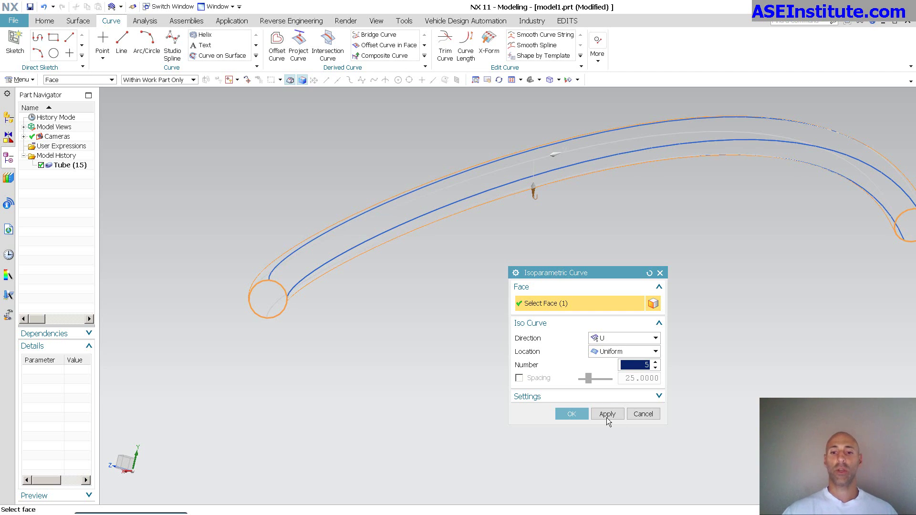
{"action": "left_click", "coordinate": [571, 414]}
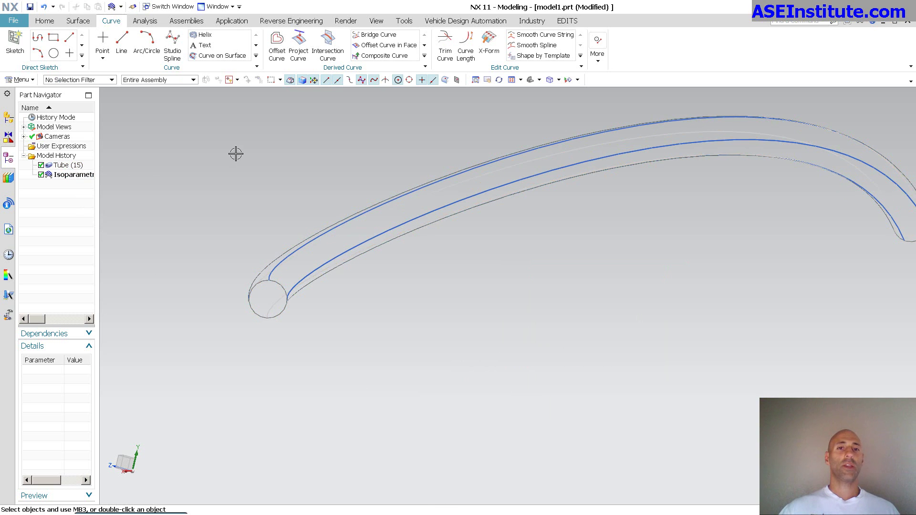
Remove parameters from the five isoparametric curves, confirming the prompt with Yes.
{"action": "left_click", "coordinate": [567, 20]}
{"action": "left_click", "coordinate": [25, 62]}
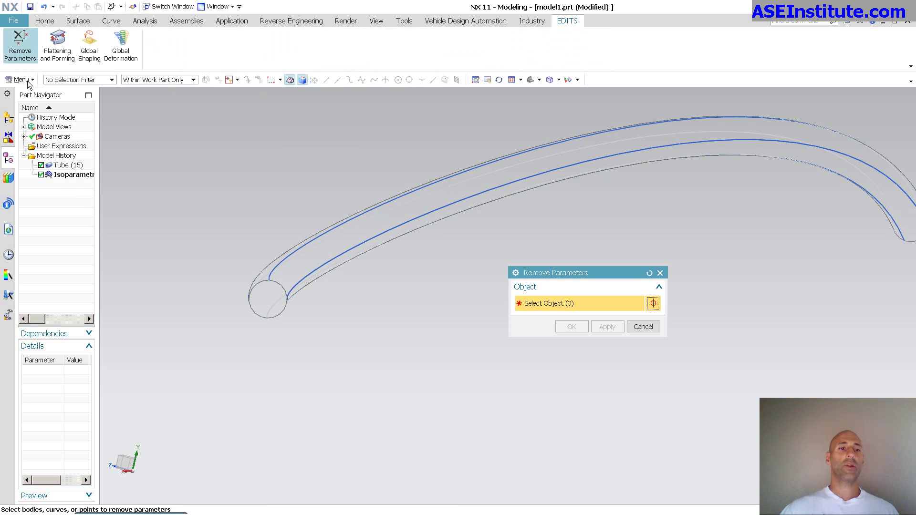
{"action": "left_click", "coordinate": [71, 175]}
{"action": "left_click", "coordinate": [580, 330]}
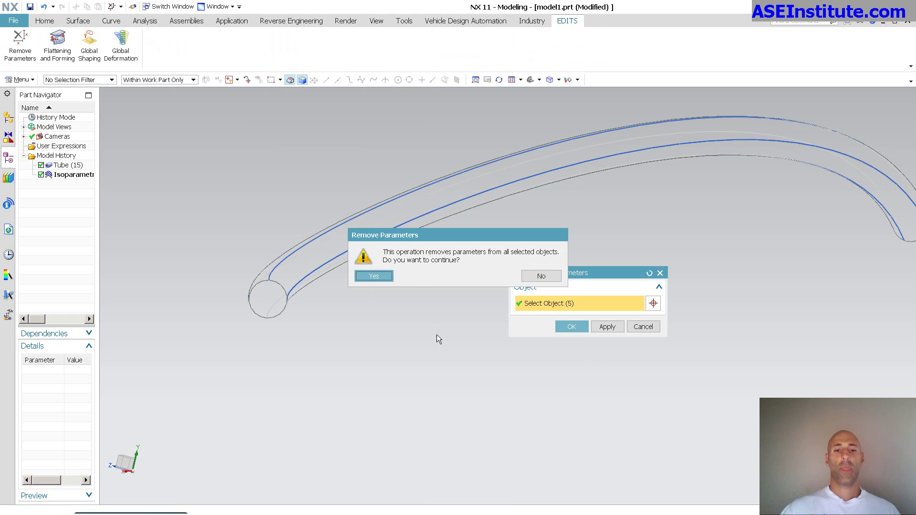
{"action": "left_click", "coordinate": [372, 274]}
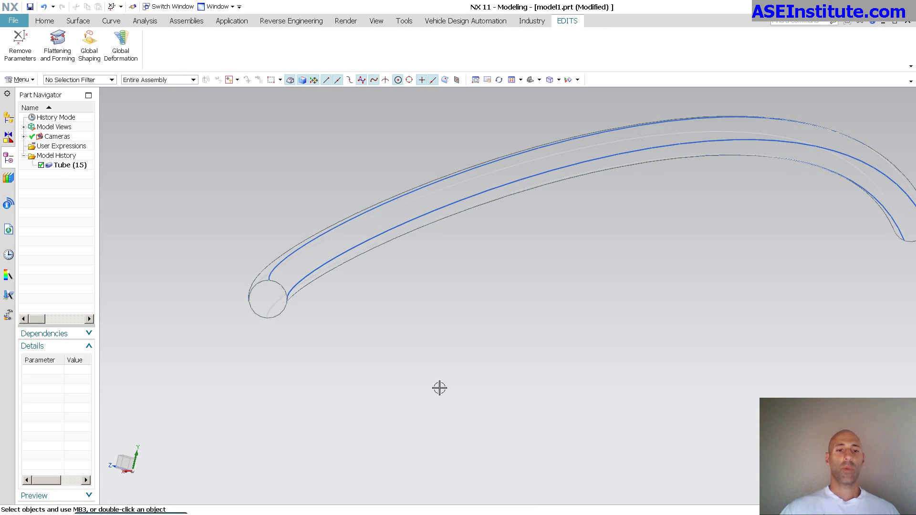
{"action": "middle_click_drag", "start_coordinate": [365, 357], "coordinate": [330, 275]}
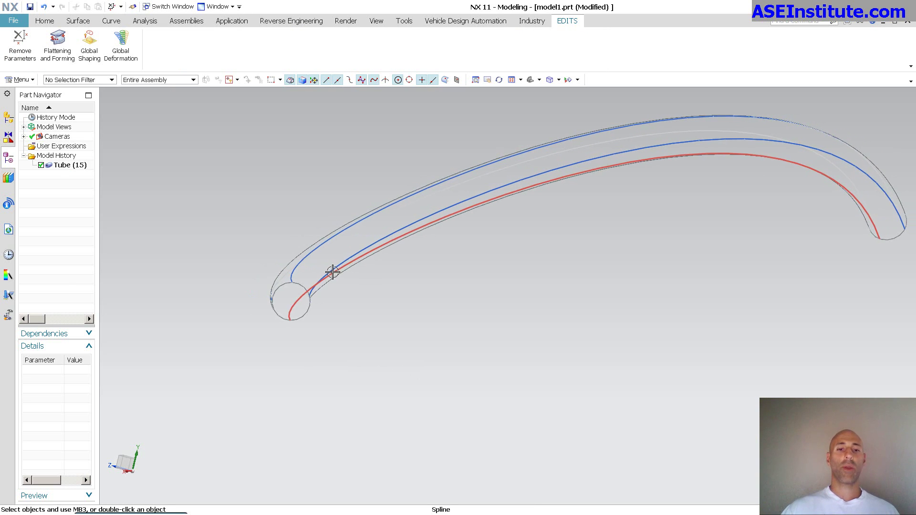
{"action": "middle_click_drag", "start_coordinate": [460, 334], "coordinate": [454, 363]}
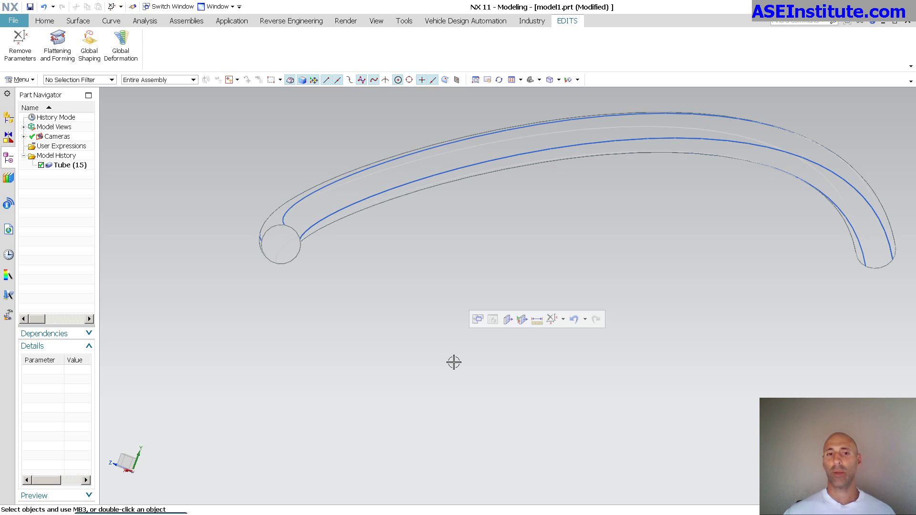
Return the tube to shaded display and change its colour to purple.
{"action": "key", "text": "ctrl+shift+s"}
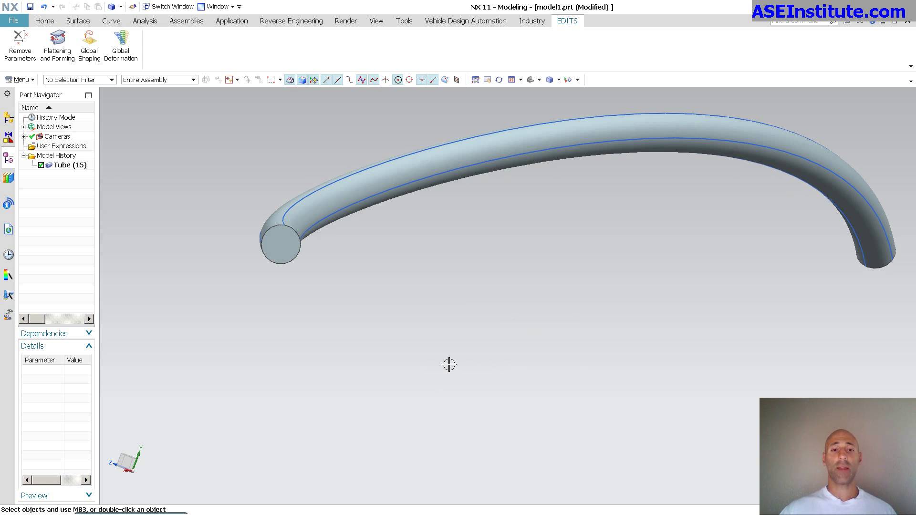
{"action": "key", "text": "ctrl+j"}
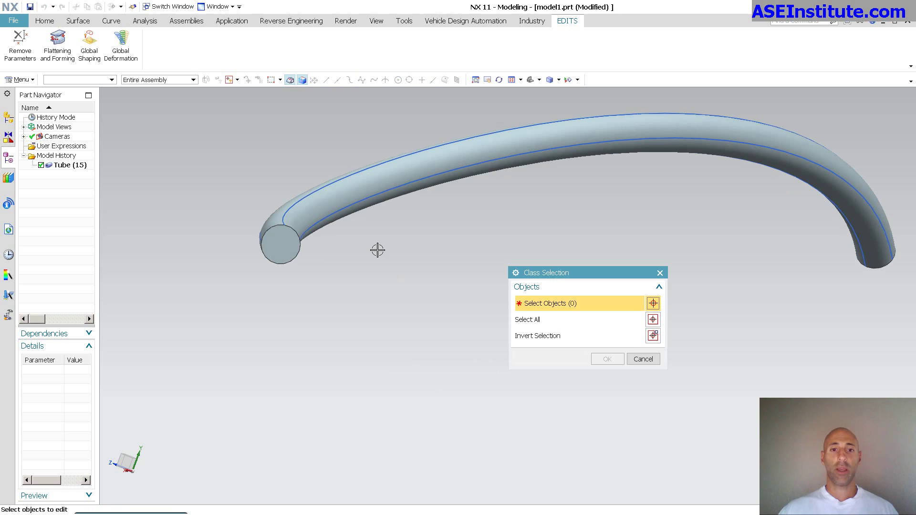
{"action": "left_click", "coordinate": [372, 180]}
{"action": "middle_click", "coordinate": [686, 253]}
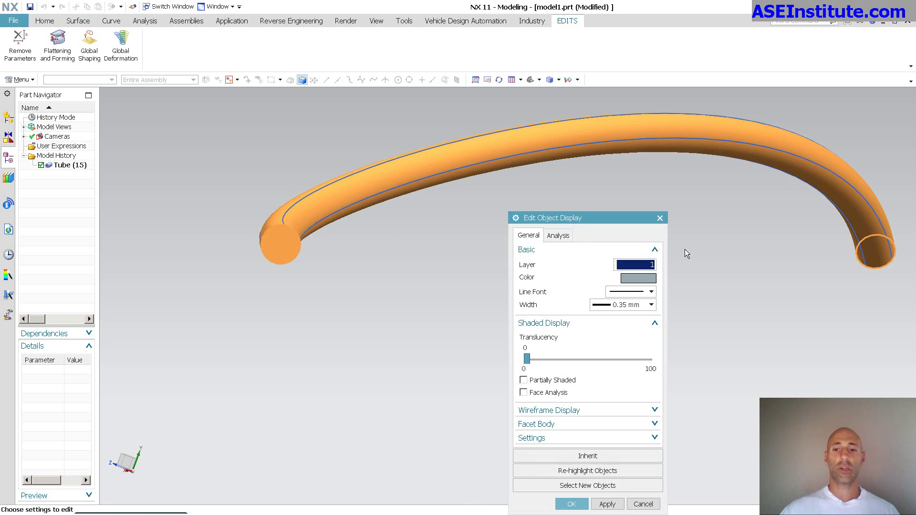
{"action": "left_click", "coordinate": [630, 280]}
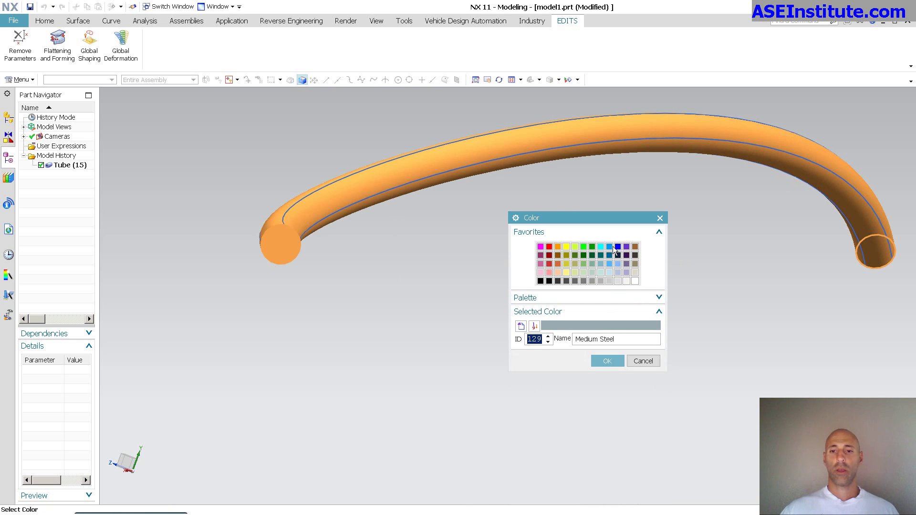
{"action": "left_click", "coordinate": [626, 247]}
{"action": "left_click", "coordinate": [614, 361]}
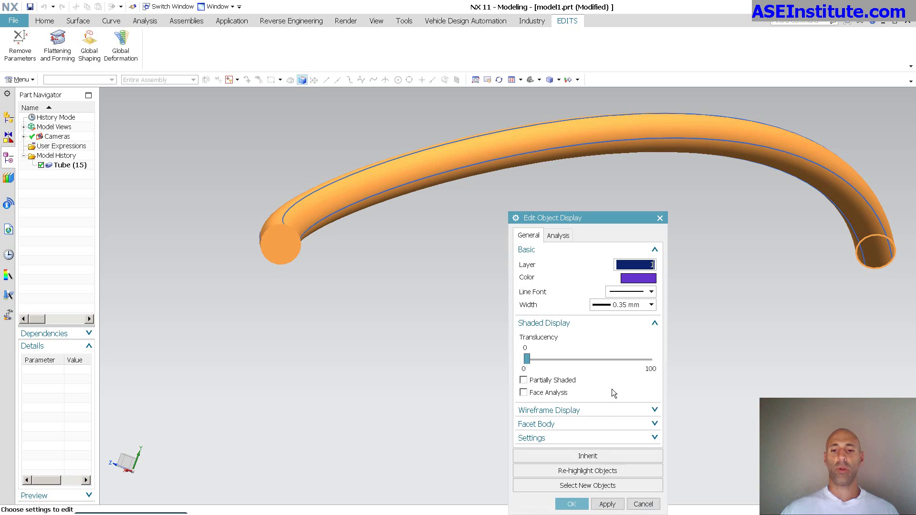
{"action": "left_click", "coordinate": [573, 505]}
{"action": "middle_click_drag", "start_coordinate": [471, 351], "coordinate": [463, 378]}
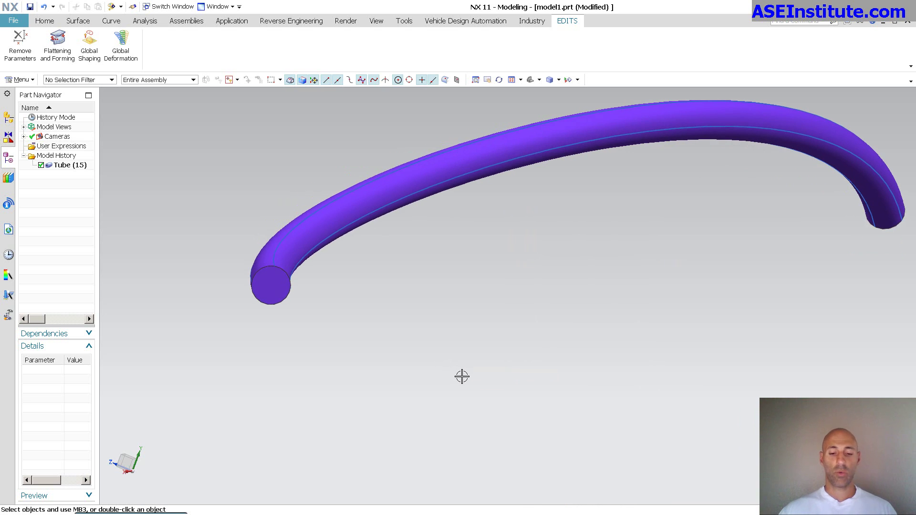
Hide the tube body so only its curves remain visible.
{"action": "key", "text": "ctrl+b"}
{"action": "left_click", "coordinate": [369, 205]}
{"action": "middle_click", "coordinate": [439, 358]}
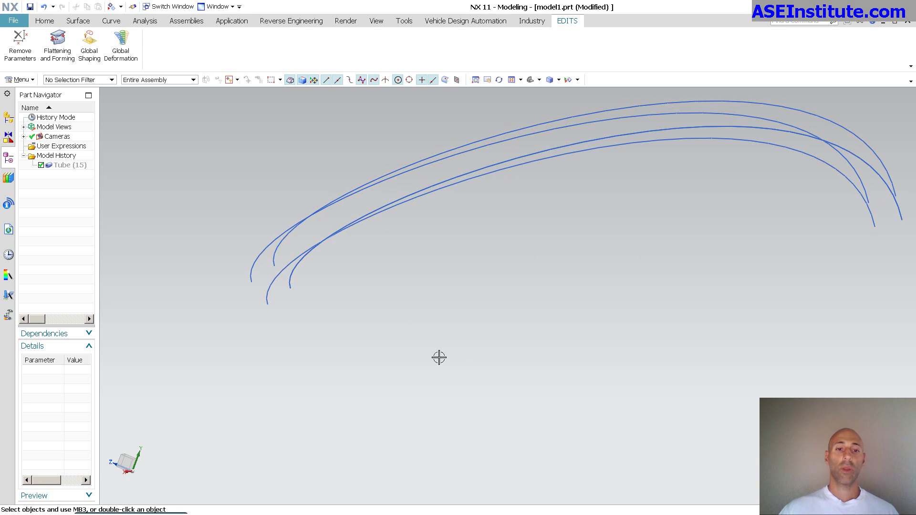
{"action": "middle_click_drag", "start_coordinate": [441, 361], "coordinate": [439, 360]}
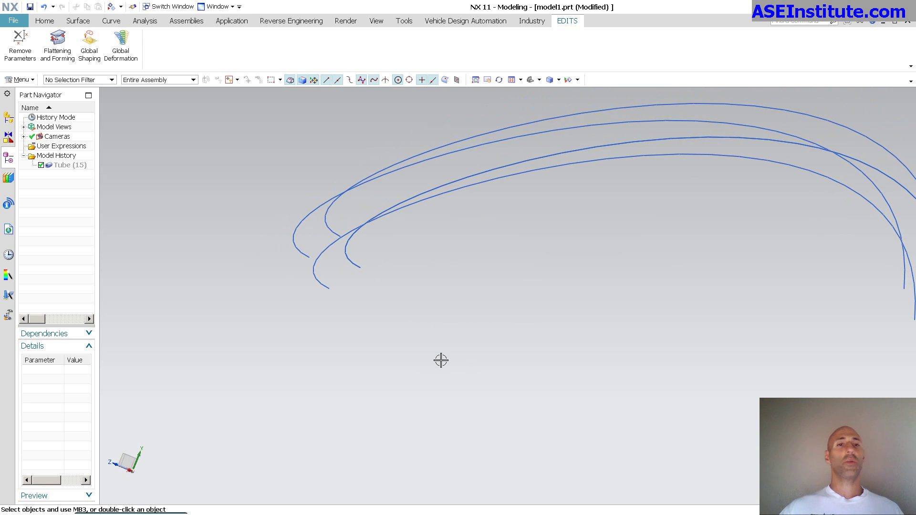
Loft a first Through Curves sheet between the red spline and the outer curve.
{"action": "left_click", "coordinate": [78, 21]}
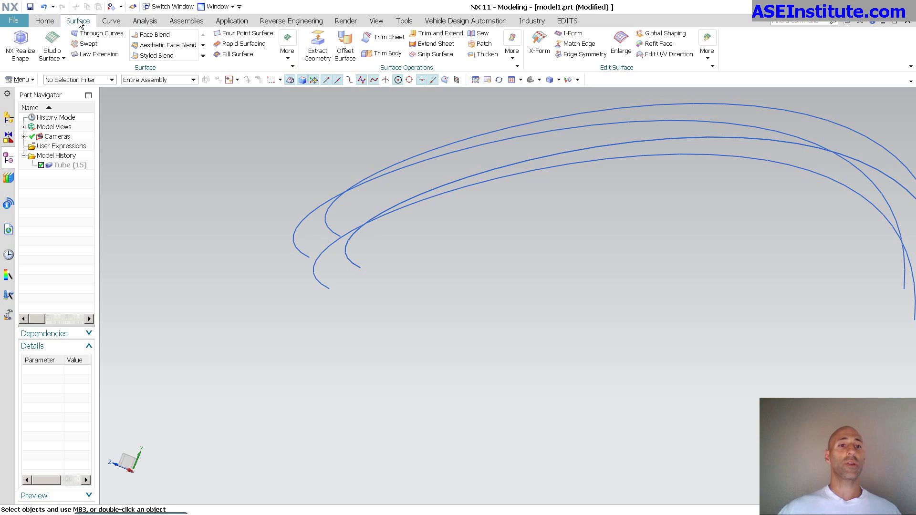
{"action": "left_click", "coordinate": [106, 38]}
{"action": "middle_click_drag", "start_coordinate": [374, 363], "coordinate": [327, 288]}
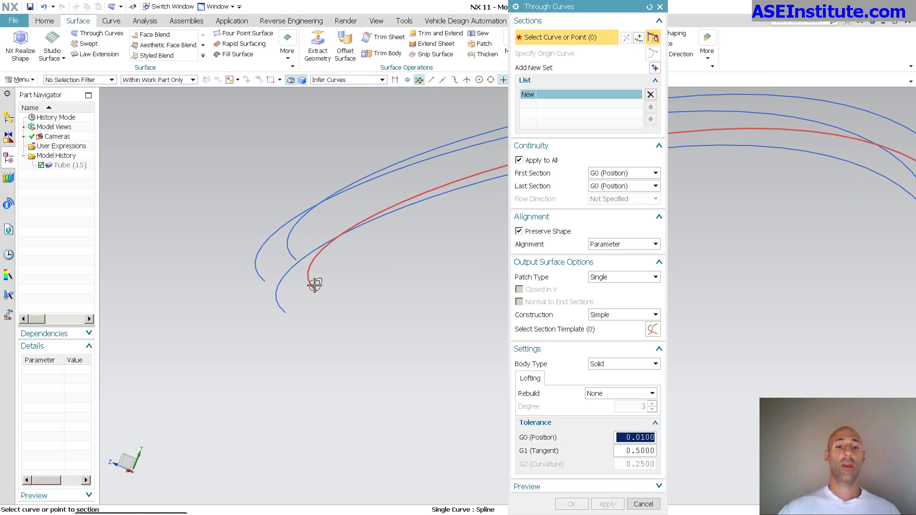
{"action": "left_click", "coordinate": [314, 284]}
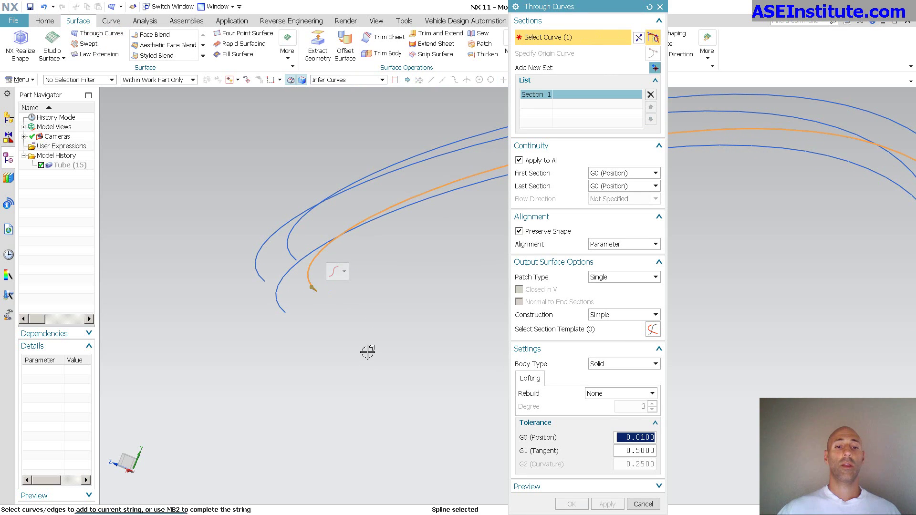
{"action": "left_click", "coordinate": [259, 273]}
{"action": "middle_click_drag", "start_coordinate": [379, 376], "coordinate": [379, 377]}
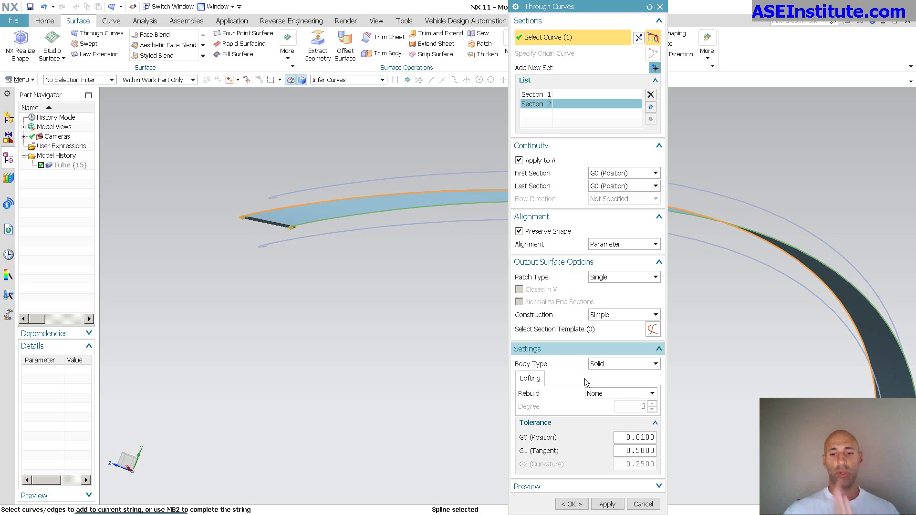
{"action": "left_click", "coordinate": [607, 505]}
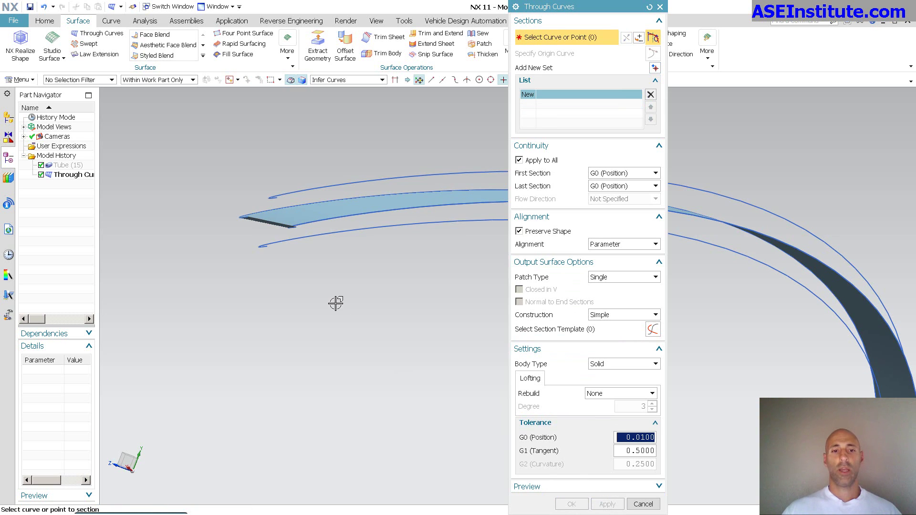
Loft a second Through Curves sheet between the lower and upper curves.
{"action": "left_click", "coordinate": [270, 246]}
{"action": "middle_click", "coordinate": [342, 285]}
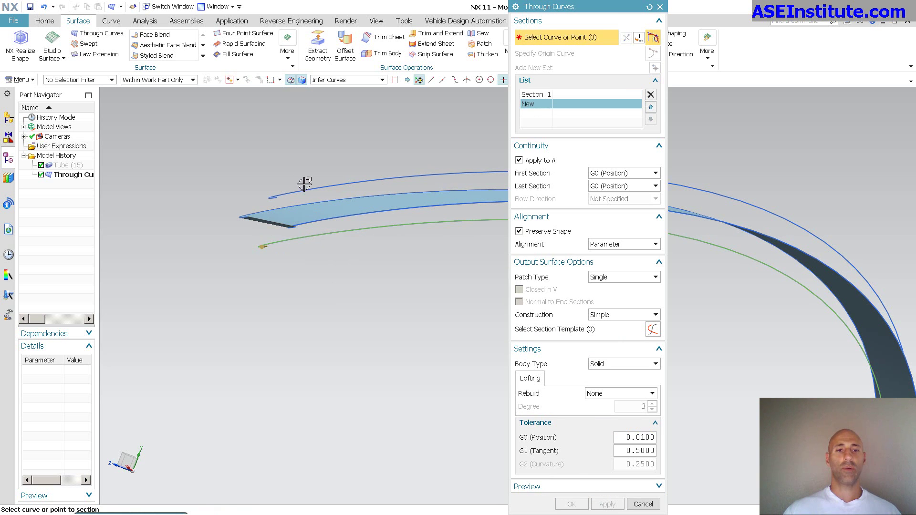
{"action": "left_click", "coordinate": [300, 193]}
{"action": "middle_click_drag", "start_coordinate": [556, 439], "coordinate": [432, 382]}
{"action": "left_click", "coordinate": [571, 504]}
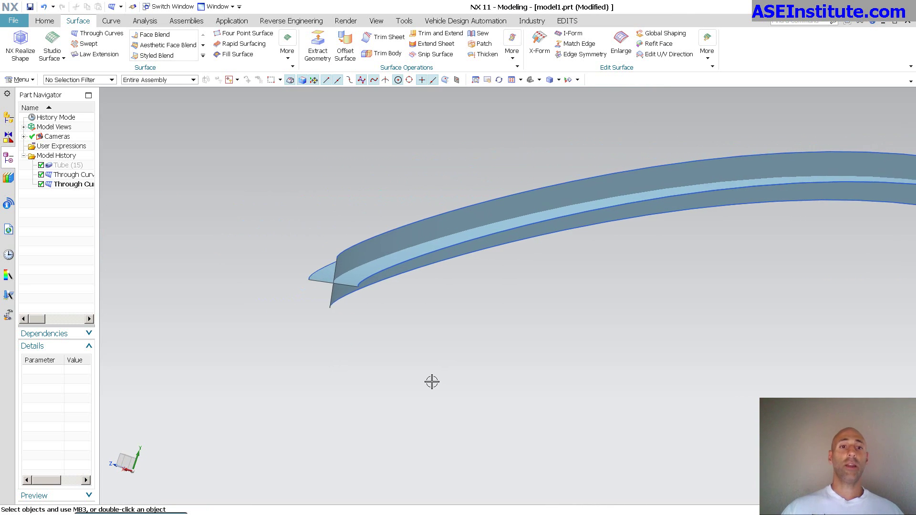
Create an Intersection Curve between one face of each lofted sheet.
{"action": "left_click", "coordinate": [110, 20]}
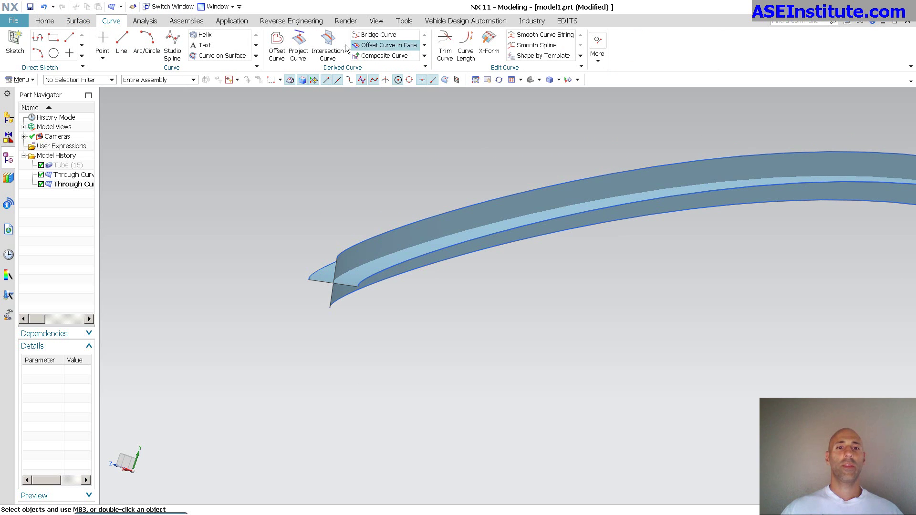
{"action": "left_click", "coordinate": [329, 47]}
{"action": "scroll", "coordinate": [375, 227], "scroll_direction": "down", "scroll_amount": 3}
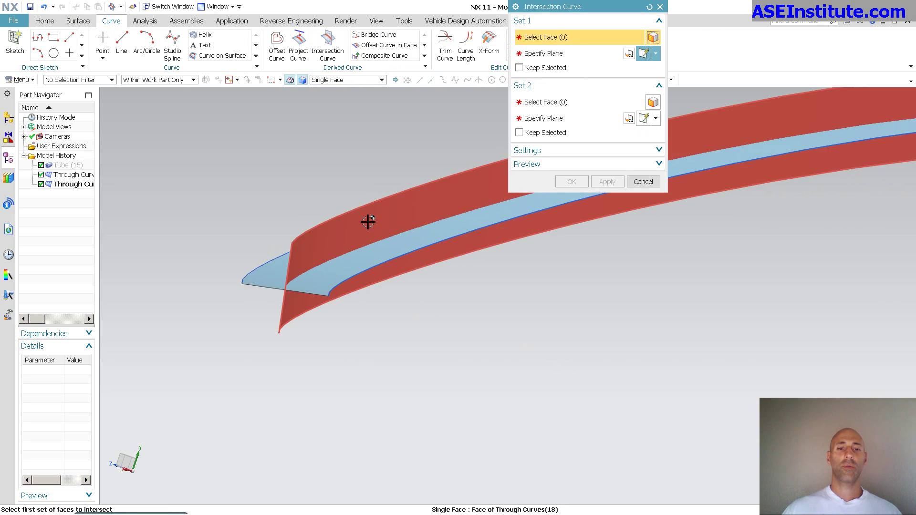
{"action": "left_click", "coordinate": [368, 222]}
{"action": "middle_click", "coordinate": [344, 262]}
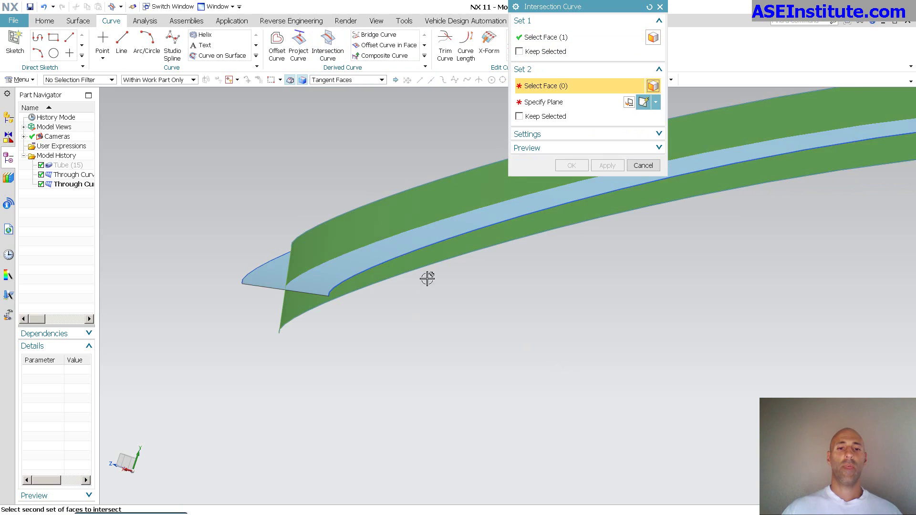
{"action": "left_click", "coordinate": [360, 260]}
{"action": "left_click", "coordinate": [572, 165]}
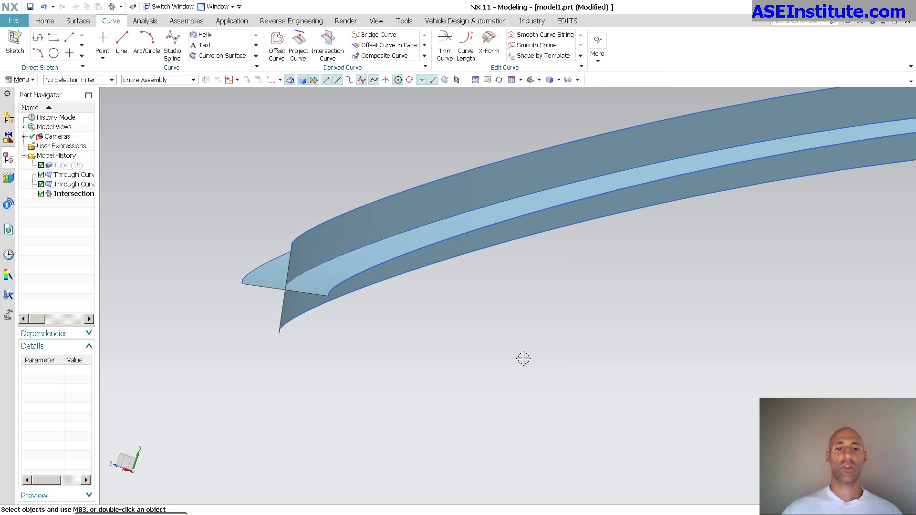
{"action": "right_click", "coordinate": [523, 359]}
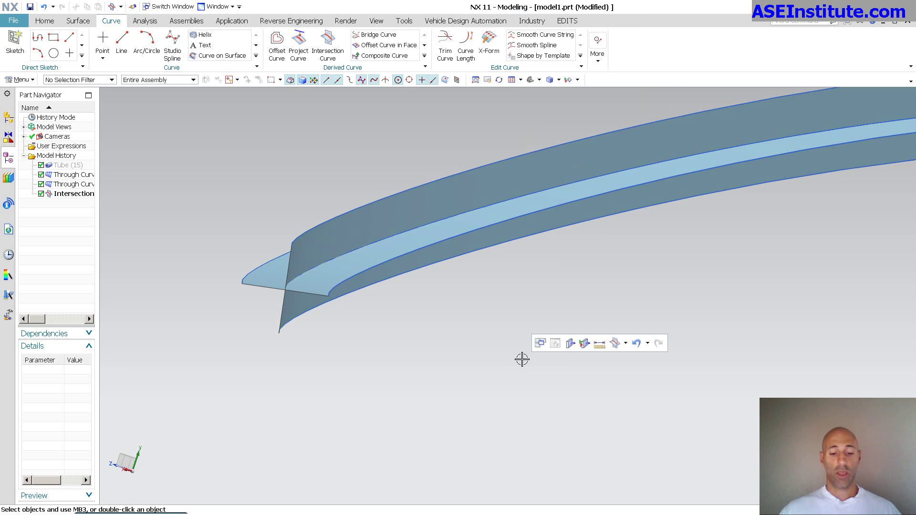
Hide both lofted sheets together with two of the guide curves.
{"action": "key", "text": "ctrl+b"}
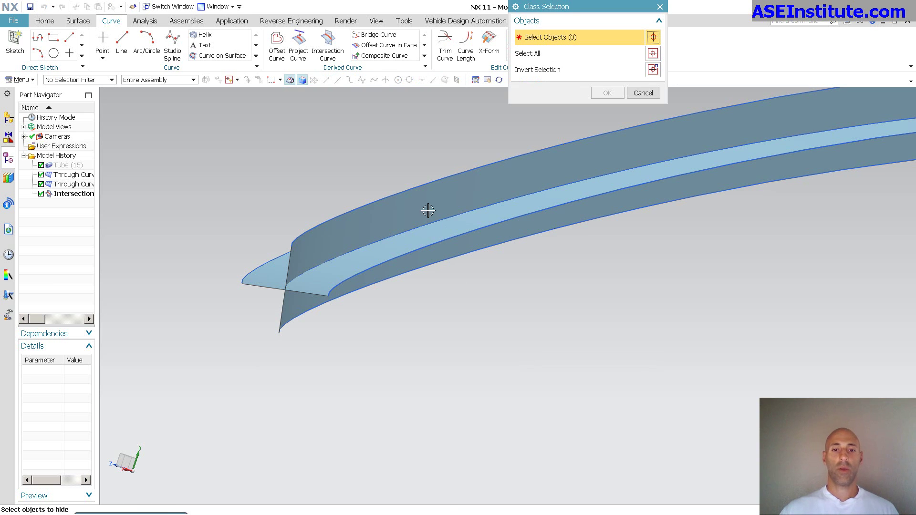
{"action": "left_click", "coordinate": [428, 196]}
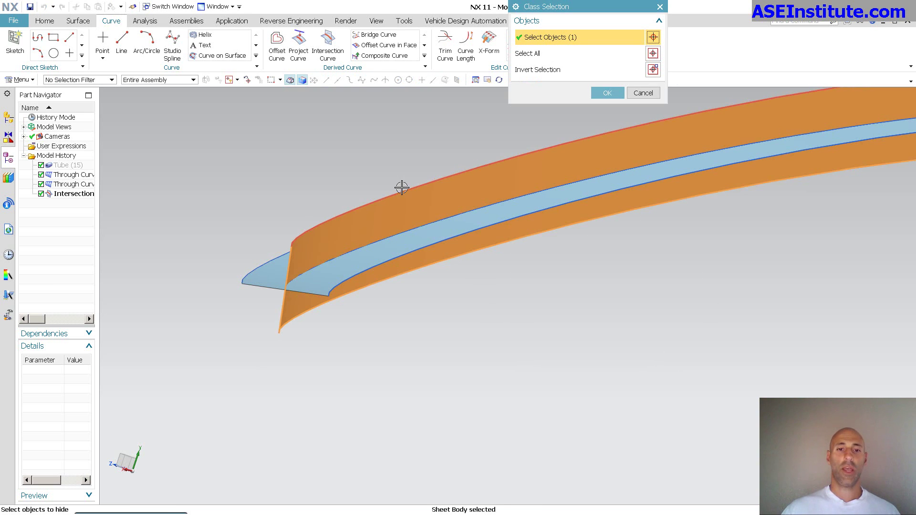
{"action": "left_click", "coordinate": [295, 250]}
{"action": "left_click", "coordinate": [288, 270]}
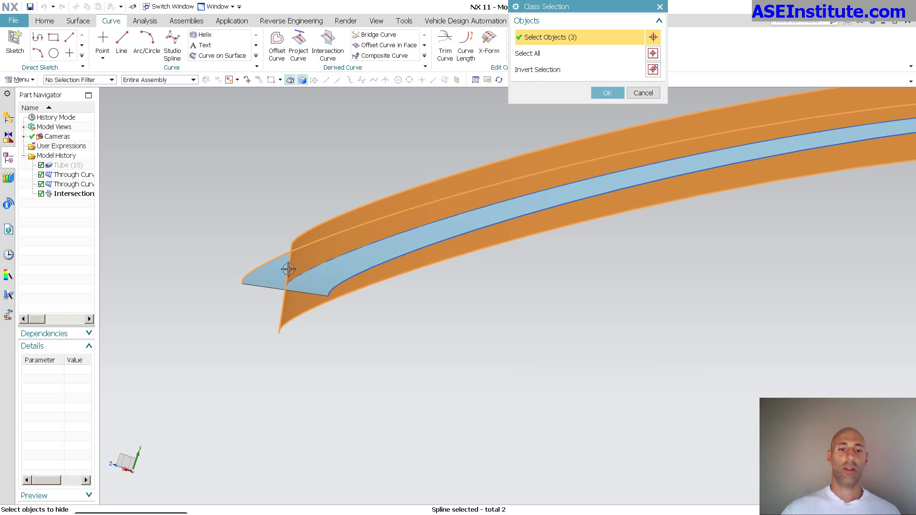
{"action": "left_click", "coordinate": [334, 282]}
{"action": "middle_click", "coordinate": [514, 410]}
{"action": "middle_click_drag", "start_coordinate": [379, 330], "coordinate": [320, 309]}
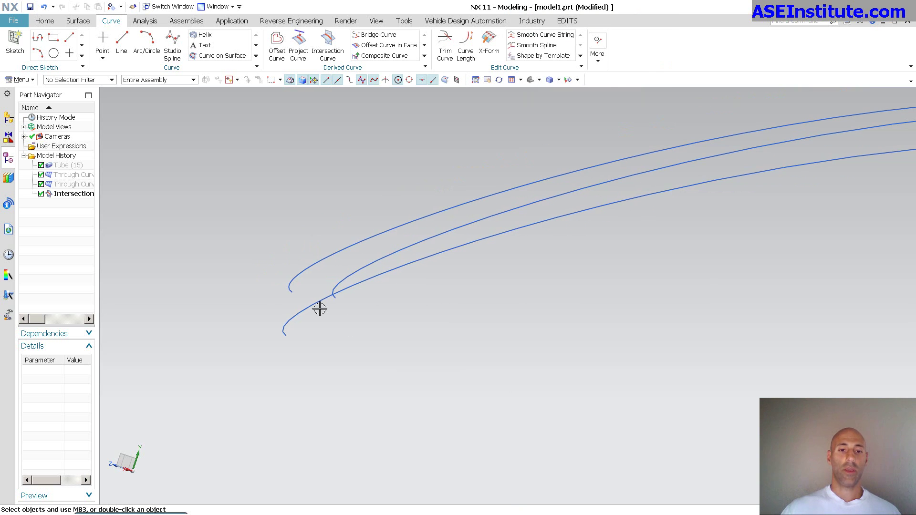
Hide the remaining middle and lower guide curves.
{"action": "key", "text": "ctrl+b"}
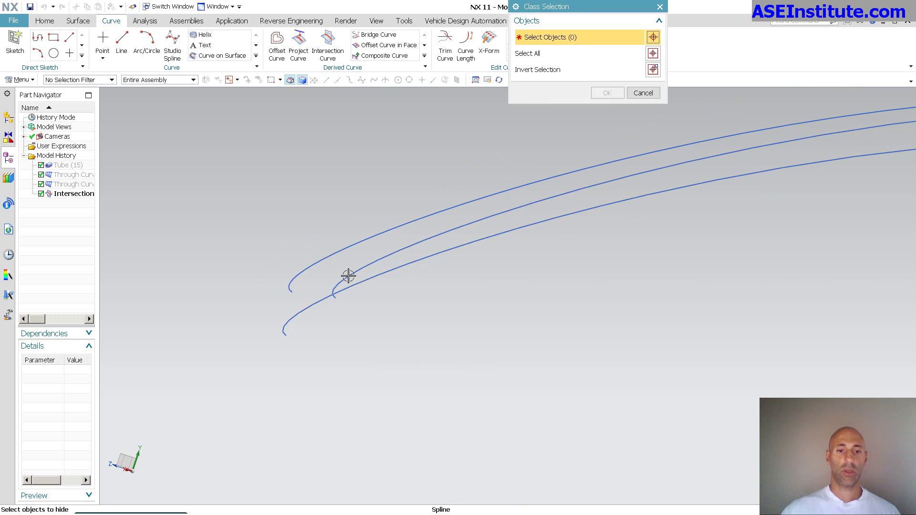
{"action": "left_click", "coordinate": [348, 279]}
{"action": "left_click", "coordinate": [352, 289]}
{"action": "middle_click", "coordinate": [396, 339]}
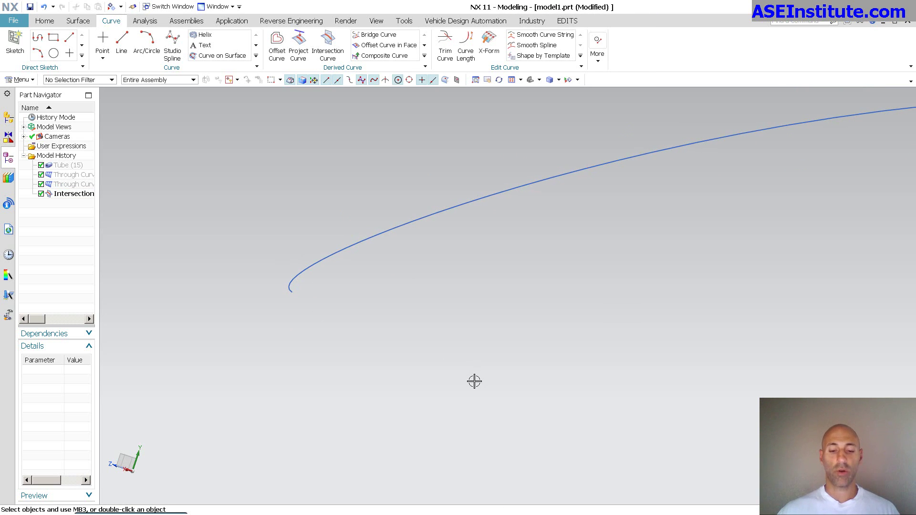
Give the intersection curve a Lime colour and 1.40 mm line width.
{"action": "key", "text": "ctrl+j"}
{"action": "left_click", "coordinate": [358, 248]}
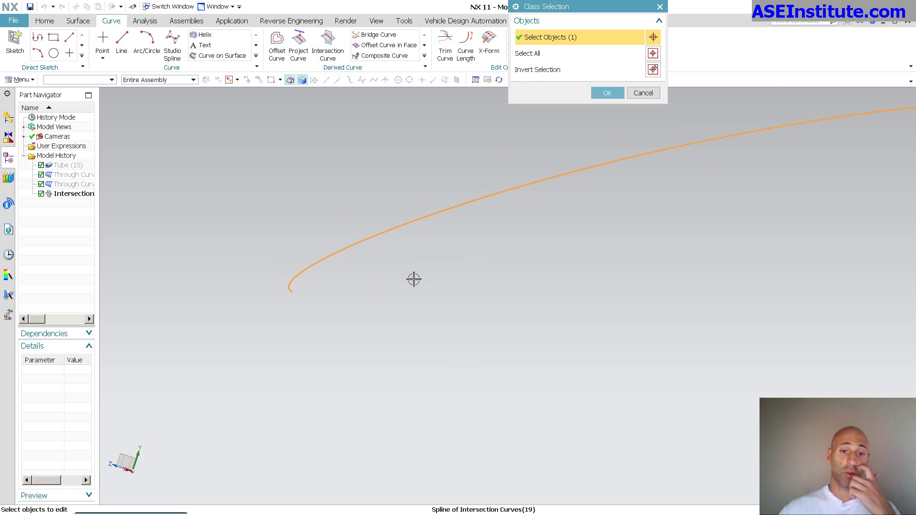
{"action": "left_click", "coordinate": [608, 94]}
{"action": "left_click", "coordinate": [634, 67]}
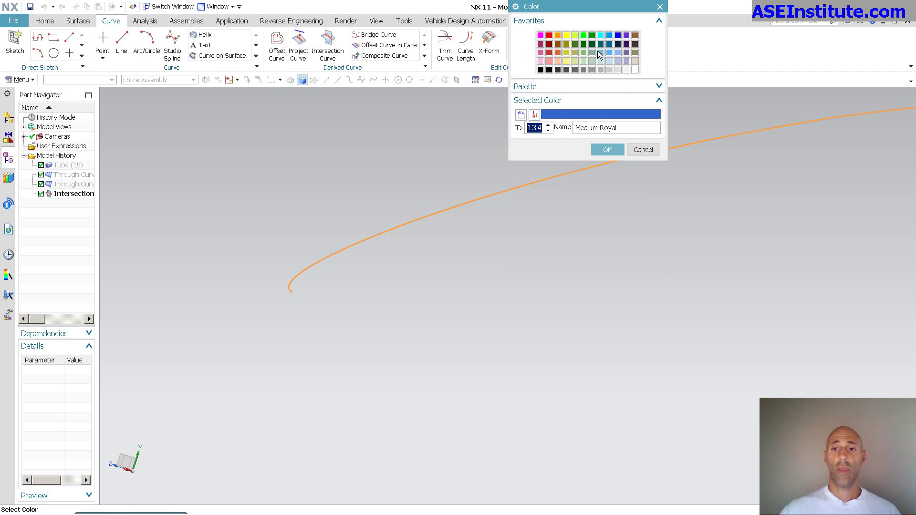
{"action": "left_click", "coordinate": [576, 36]}
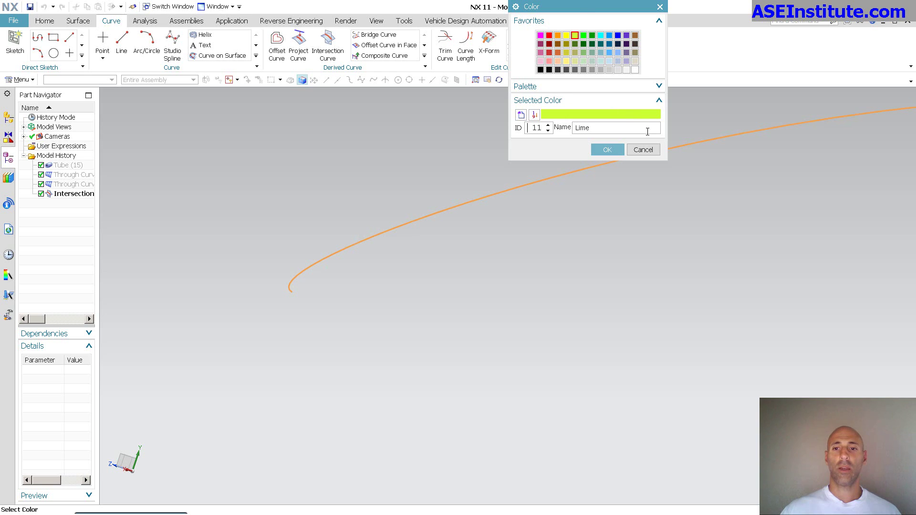
{"action": "left_click", "coordinate": [609, 150]}
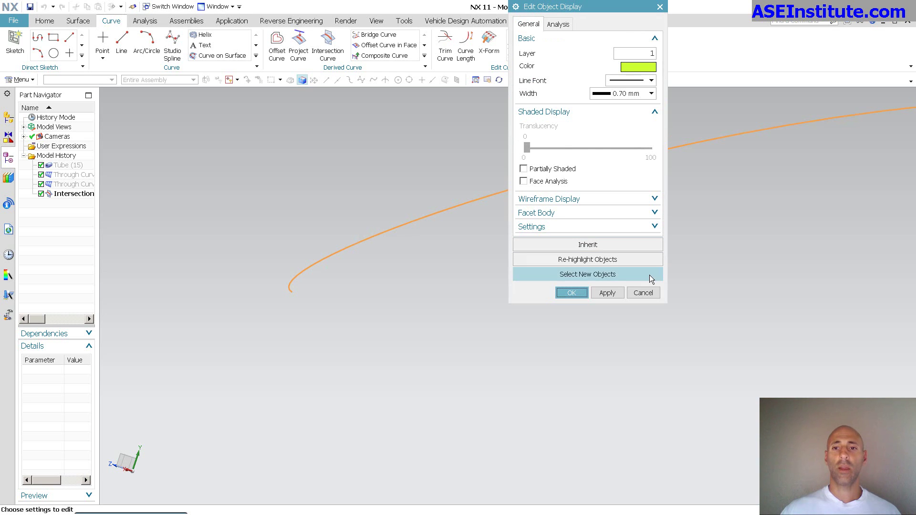
{"action": "left_click", "coordinate": [651, 94]}
{"action": "left_click", "coordinate": [625, 184]}
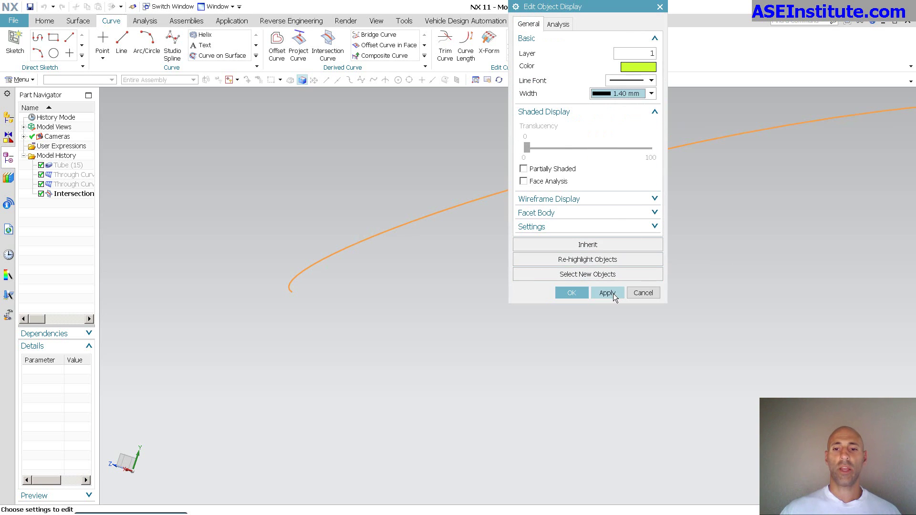
{"action": "left_click", "coordinate": [614, 295]}
Change the intersection curve's line font to dashed.
{"action": "left_click", "coordinate": [651, 81]}
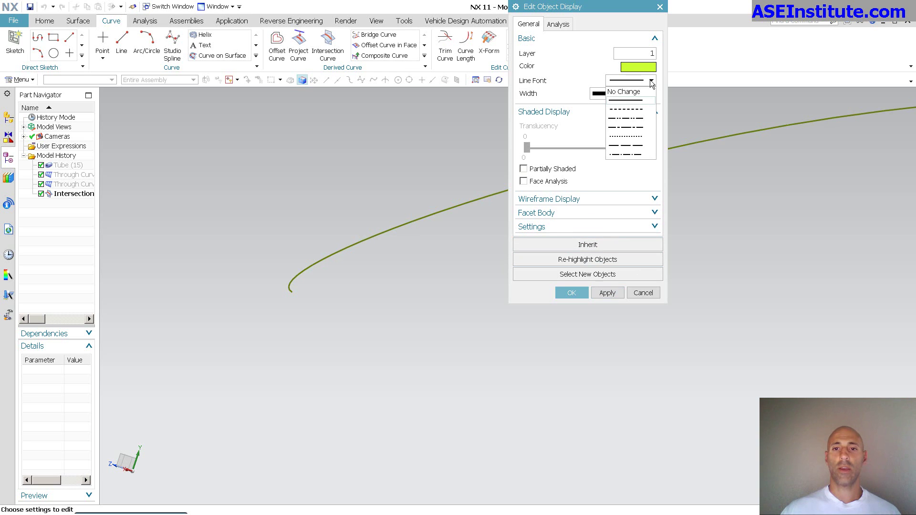
{"action": "left_click", "coordinate": [626, 109]}
{"action": "left_click", "coordinate": [611, 293]}
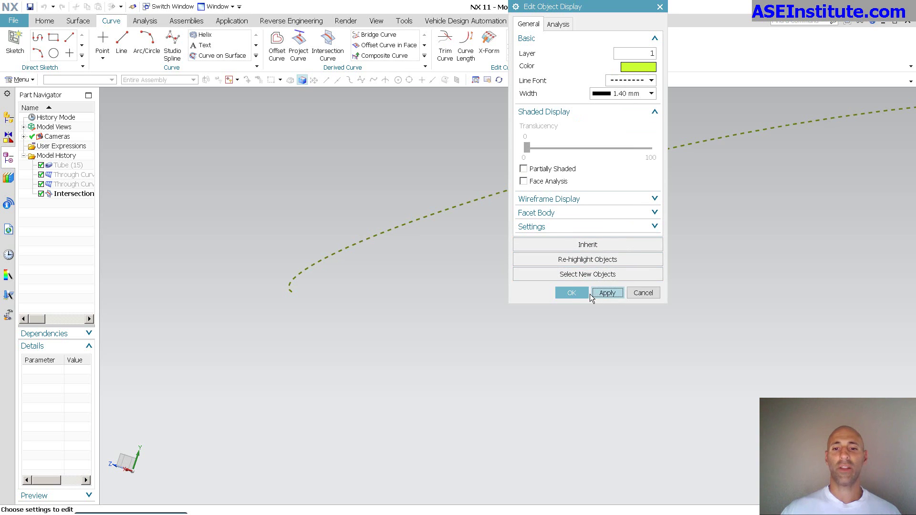
{"action": "left_click", "coordinate": [574, 293]}
{"action": "middle_click_drag", "start_coordinate": [520, 286], "coordinate": [531, 287]}
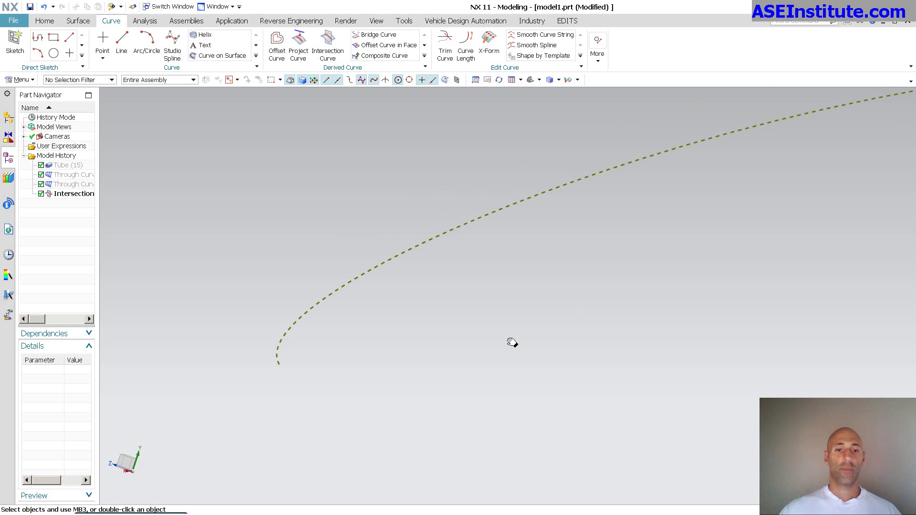
Show the original spline inside the tube again with Ctrl+Shift+K.
{"action": "key", "text": "ctrl+shift+k"}
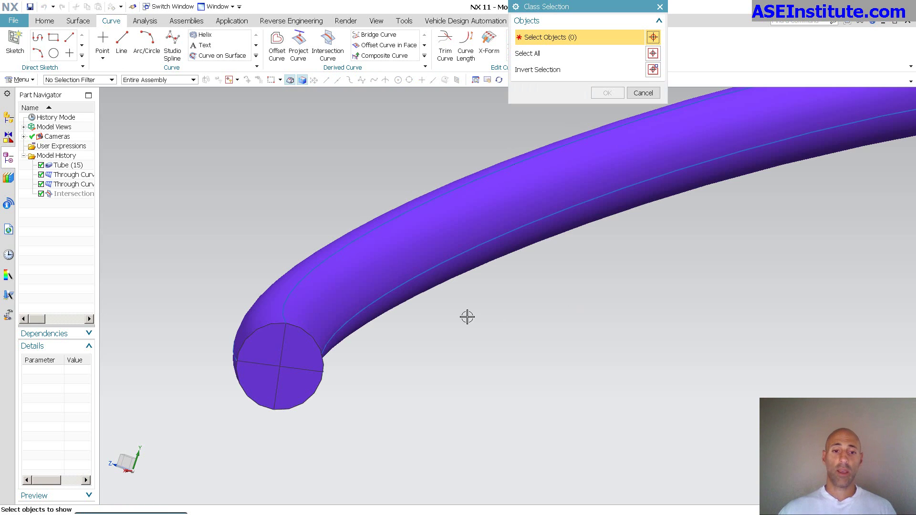
{"action": "left_click", "coordinate": [331, 308]}
{"action": "middle_click", "coordinate": [470, 389]}
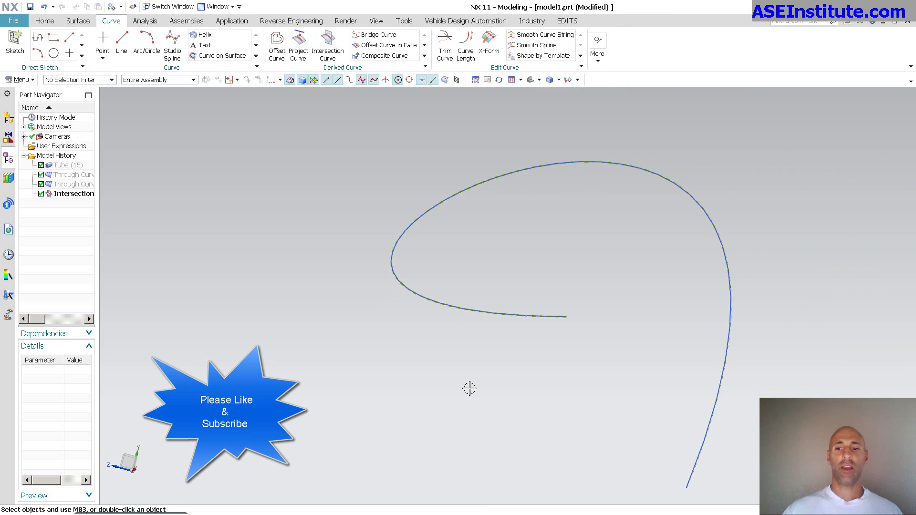
{"action": "right_click", "coordinate": [329, 385]}
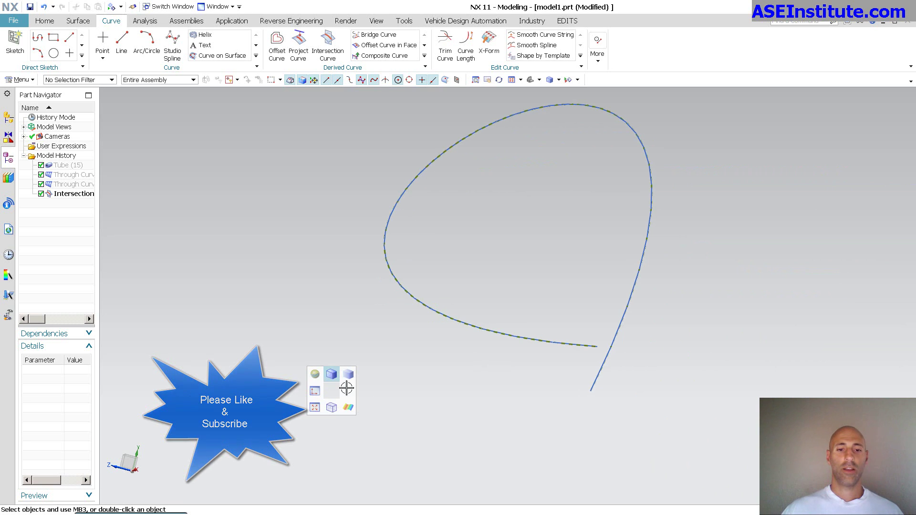
{"action": "scroll", "coordinate": [405, 388], "scroll_direction": "up", "scroll_amount": 5}
{"action": "scroll", "coordinate": [404, 391], "scroll_direction": "up", "scroll_amount": 5}
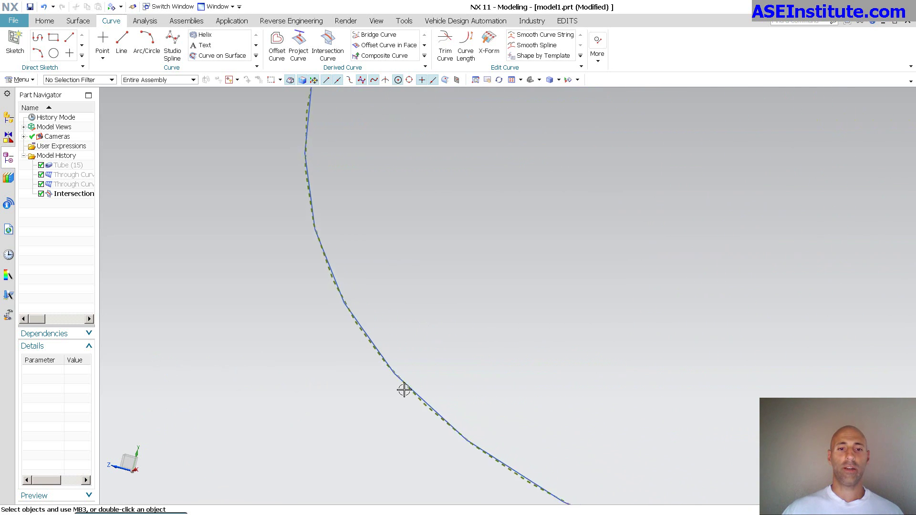
Run Update Display twice so the overlapping curves redraw smoothly.
{"action": "right_click", "coordinate": [248, 304]}
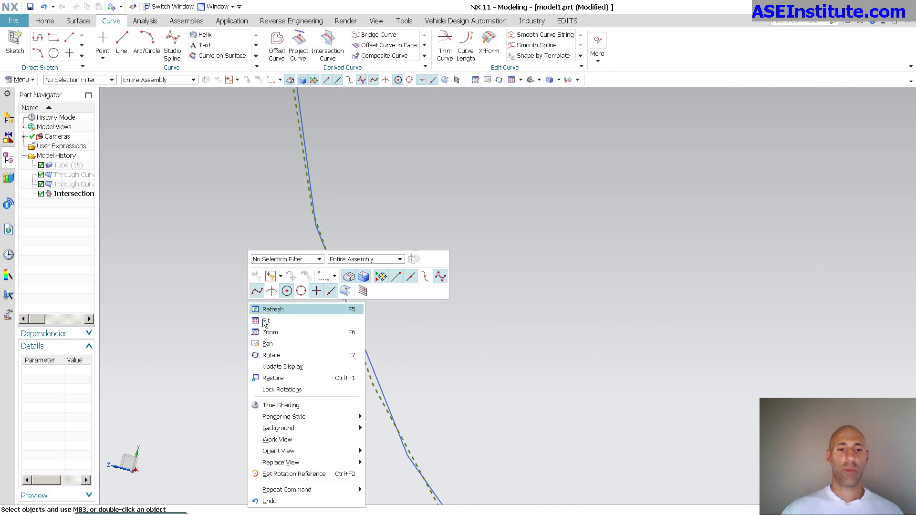
{"action": "left_click", "coordinate": [279, 367]}
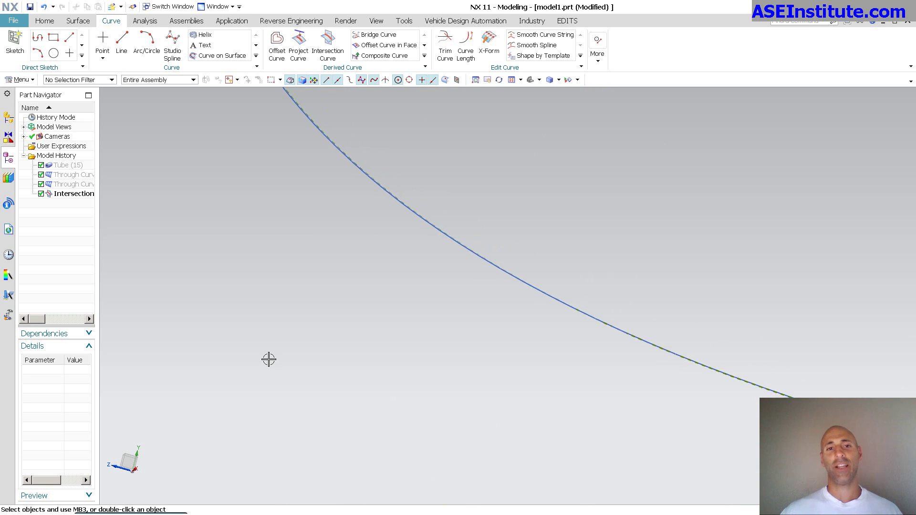
{"action": "right_click", "coordinate": [258, 306]}
{"action": "left_click", "coordinate": [299, 357]}
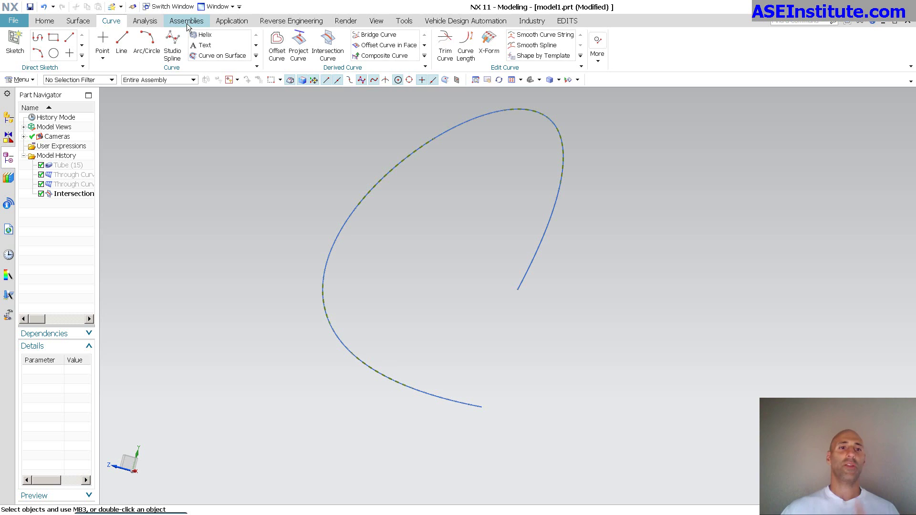
{"action": "left_click", "coordinate": [144, 21]}
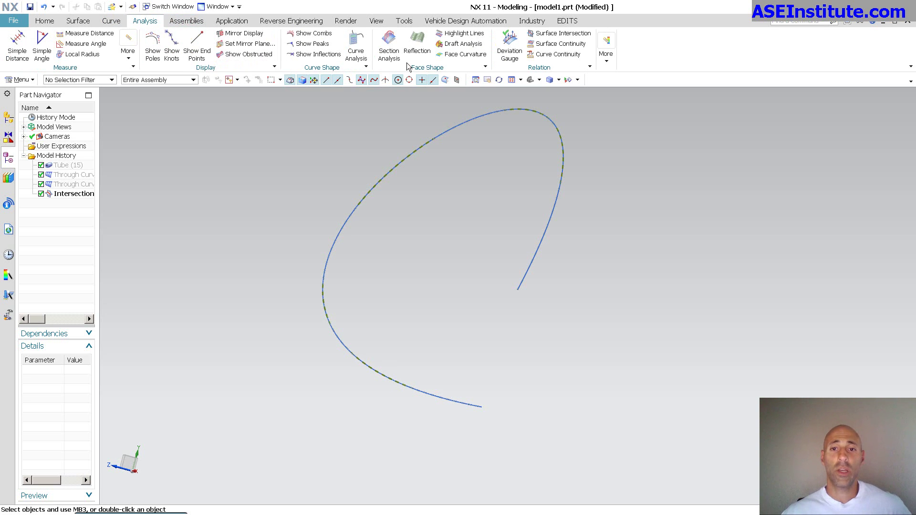
Start a Deviation Gauge comparing the extracted intersection curve against the original centerline.
{"action": "left_click", "coordinate": [510, 45]}
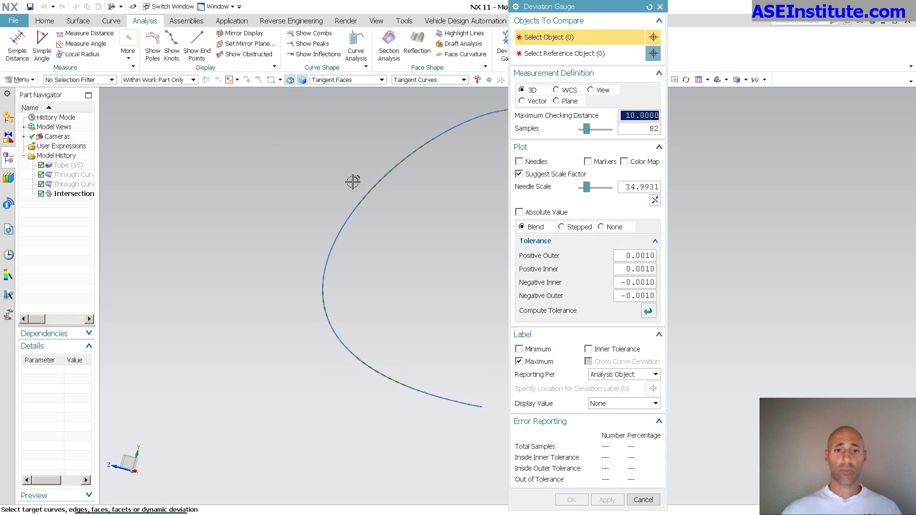
{"action": "left_click", "coordinate": [358, 199]}
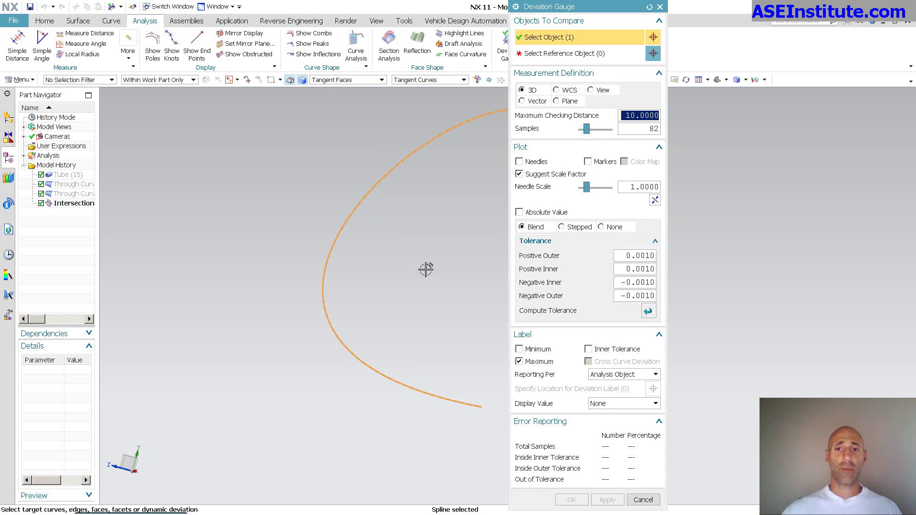
{"action": "left_click", "coordinate": [356, 203]}
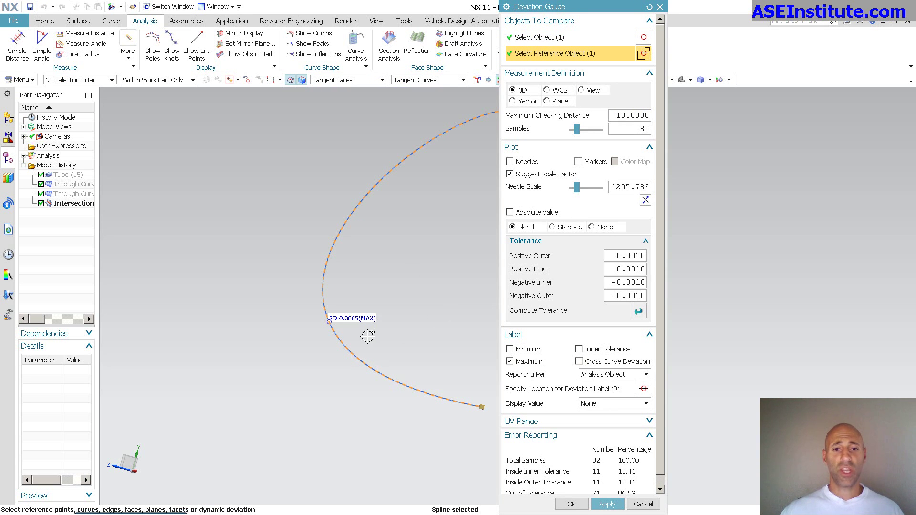
{"action": "middle_click_drag", "start_coordinate": [368, 337], "coordinate": [374, 355]}
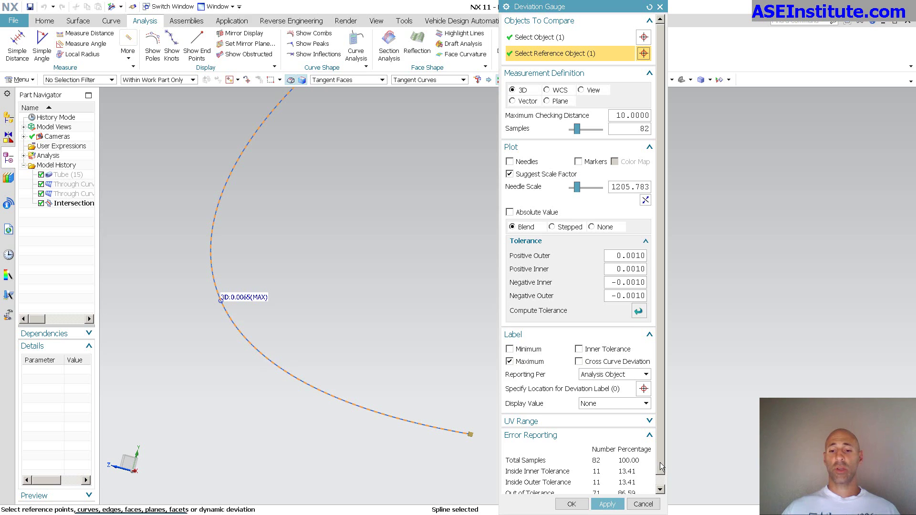
Try a larger needle scale, then restore the suggested scale factor (max deviation 0.0065).
{"action": "left_click_drag", "start_coordinate": [662, 467], "coordinate": [657, 494]}
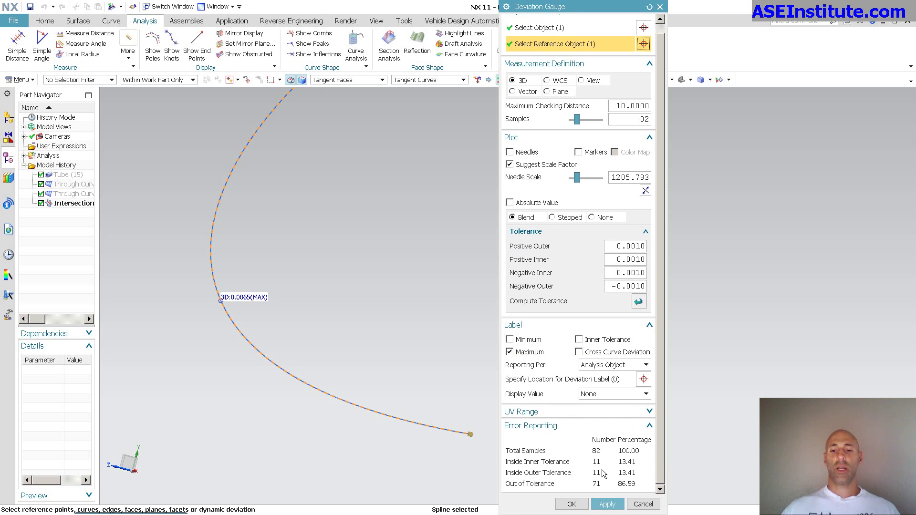
{"action": "scroll", "coordinate": [348, 276], "scroll_direction": "up", "scroll_amount": 1}
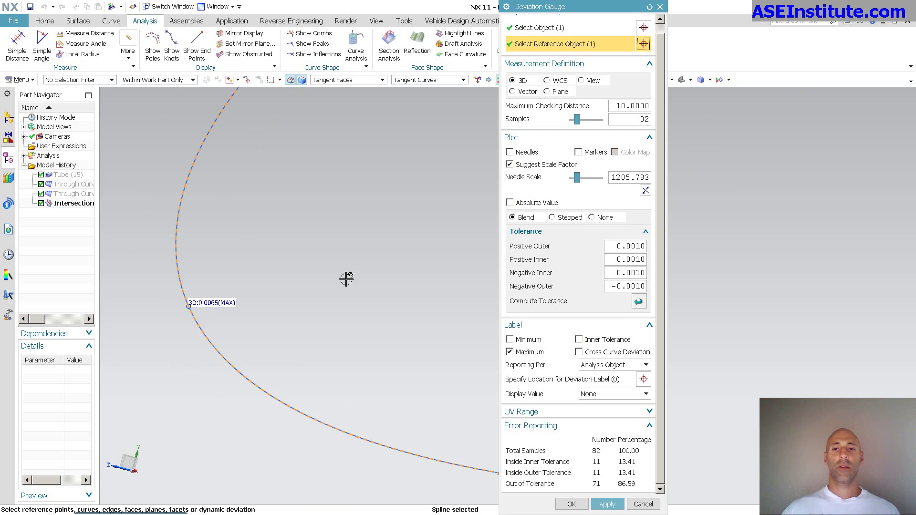
{"action": "scroll", "coordinate": [346, 279], "scroll_direction": "down", "scroll_amount": 1}
{"action": "left_click", "coordinate": [600, 178]}
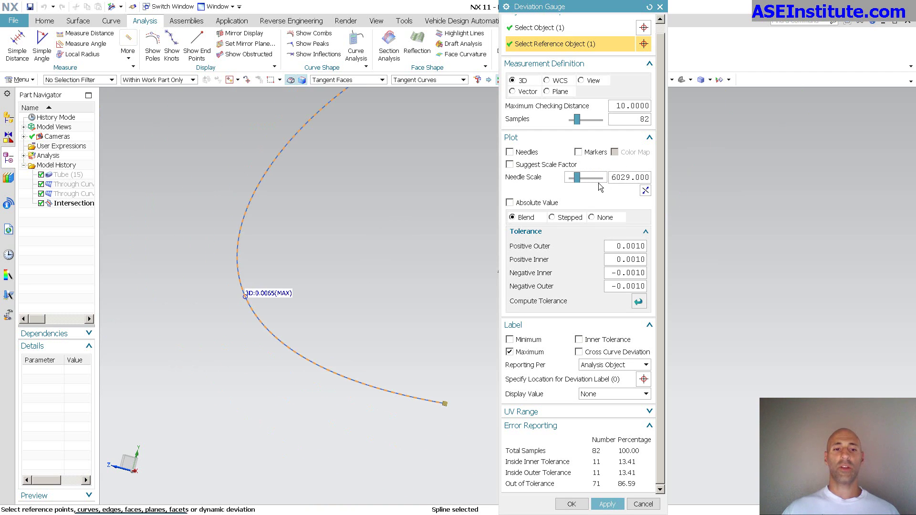
{"action": "left_click", "coordinate": [510, 164]}
{"action": "middle_click_drag", "start_coordinate": [444, 234], "coordinate": [449, 302]}
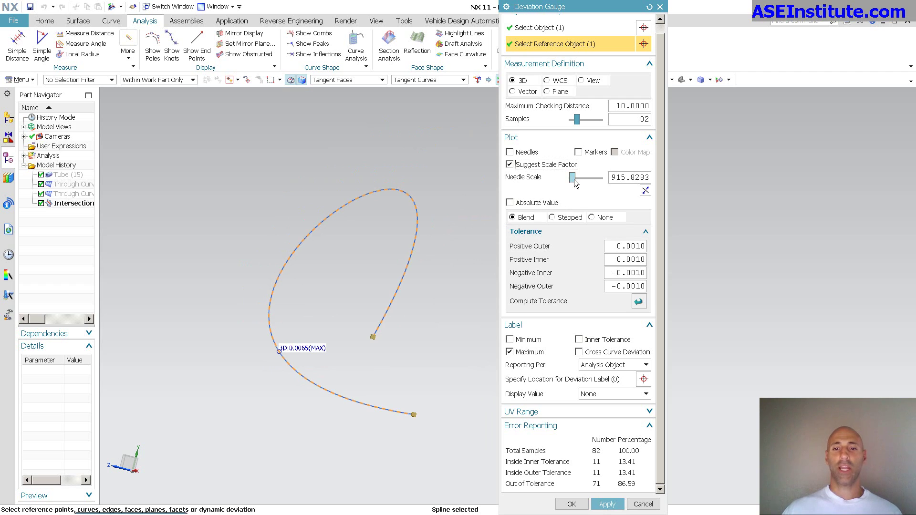
Turn on deviation needles along the curve at the suggested scale factor.
{"action": "left_click_drag", "start_coordinate": [575, 181], "coordinate": [579, 180]}
{"action": "left_click", "coordinate": [536, 153]}
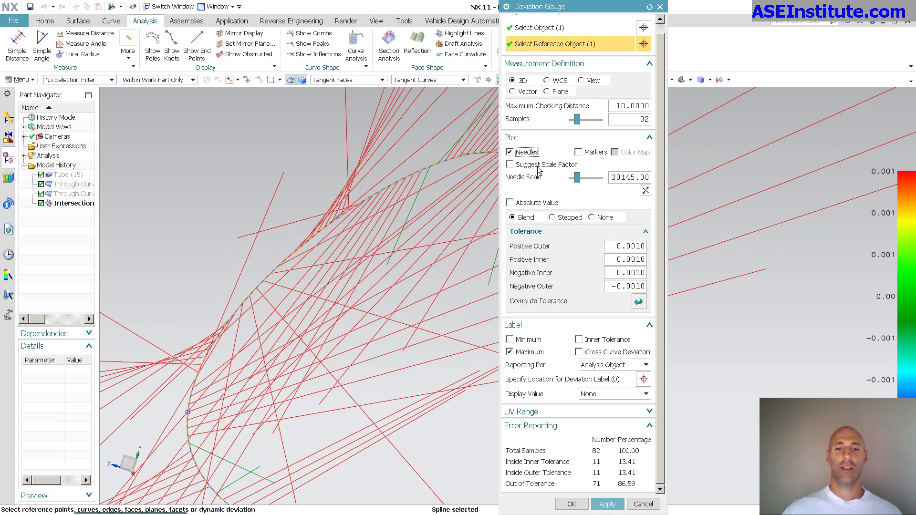
{"action": "left_click", "coordinate": [538, 167]}
Rotate around the needled curve to inspect it, then close the deviation analysis.
{"action": "middle_click_drag", "start_coordinate": [481, 262], "coordinate": [434, 360]}
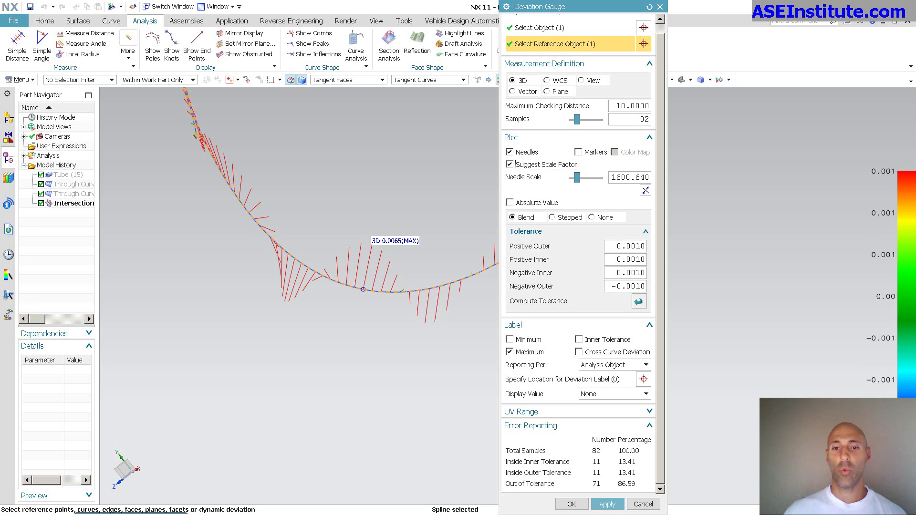
{"action": "middle_click_drag", "start_coordinate": [110, 131], "coordinate": [420, 319]}
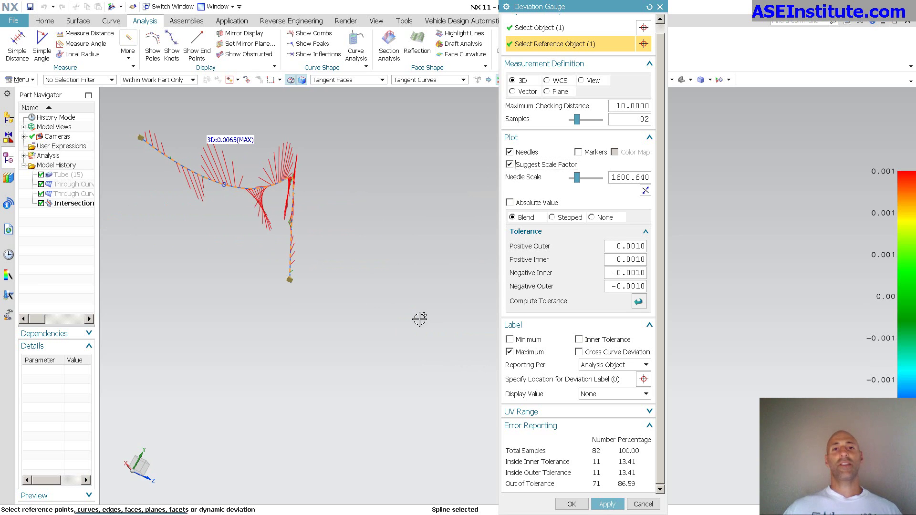
{"action": "key", "text": "Escape"}
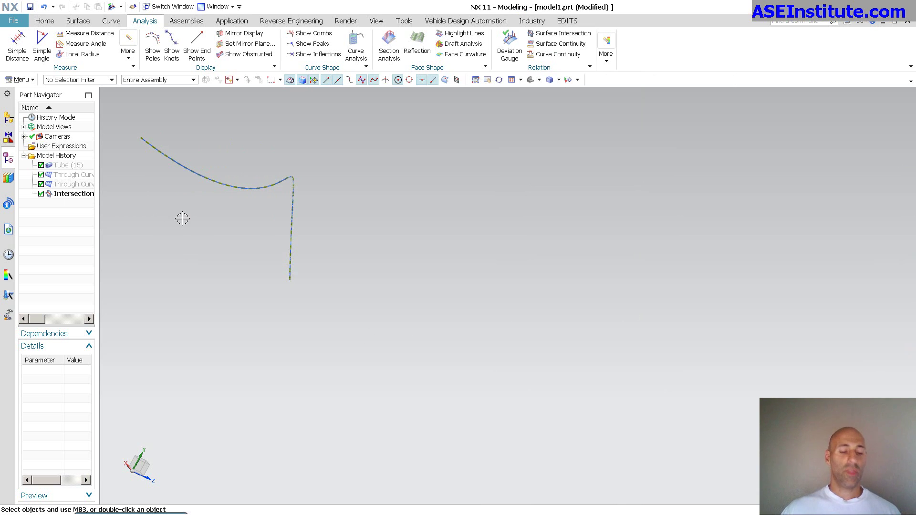
Hide the original centerline spline with Ctrl+B.
{"action": "key", "text": "ctrl+b"}
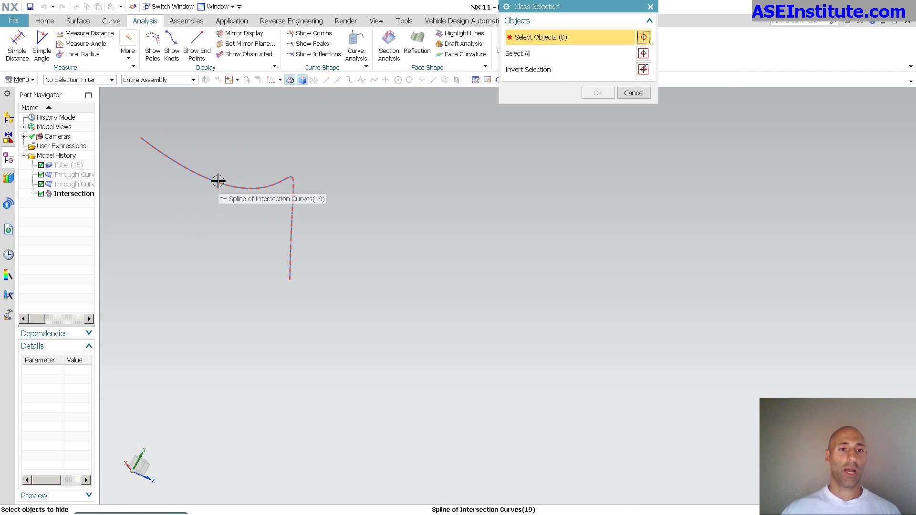
{"action": "left_click", "coordinate": [218, 181]}
{"action": "left_click", "coordinate": [263, 196]}
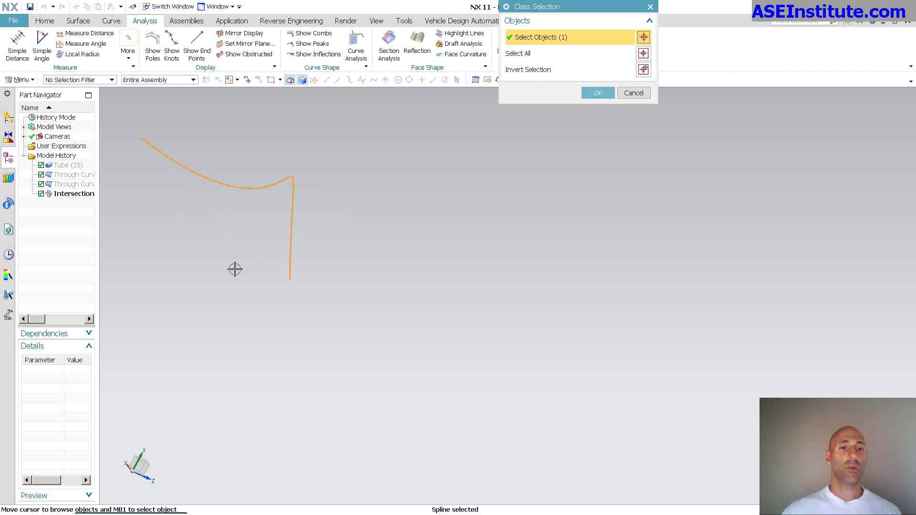
{"action": "middle_click", "coordinate": [235, 270]}
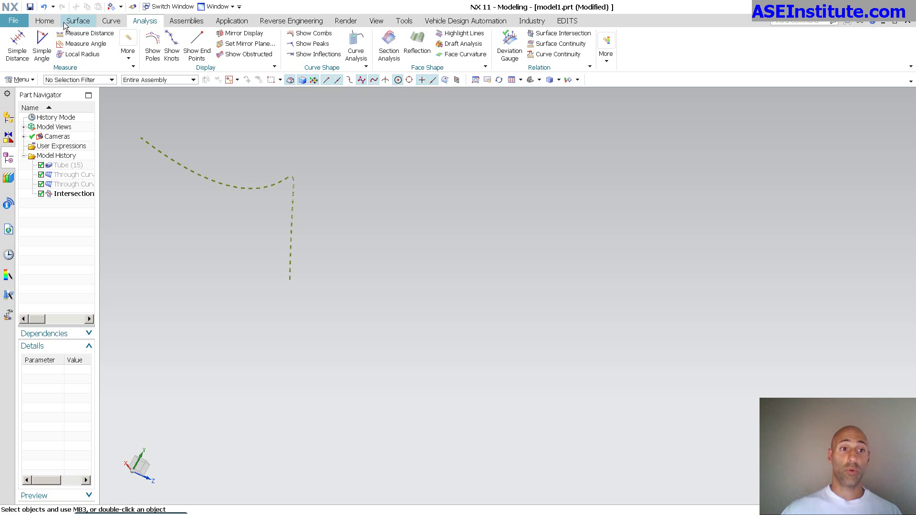
Create a new 12.7 mm Tube along the dashed intersection curve.
{"action": "left_click", "coordinate": [44, 21]}
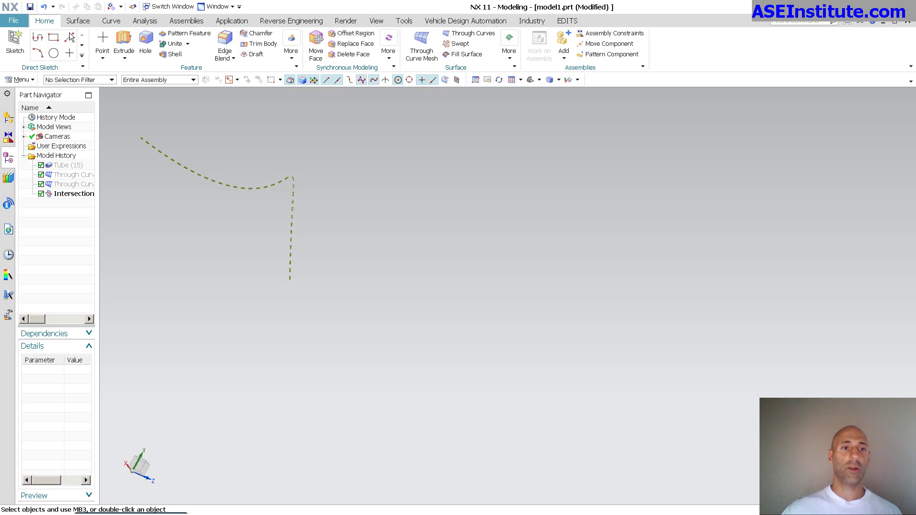
{"action": "left_click", "coordinate": [291, 56]}
{"action": "left_click", "coordinate": [325, 360]}
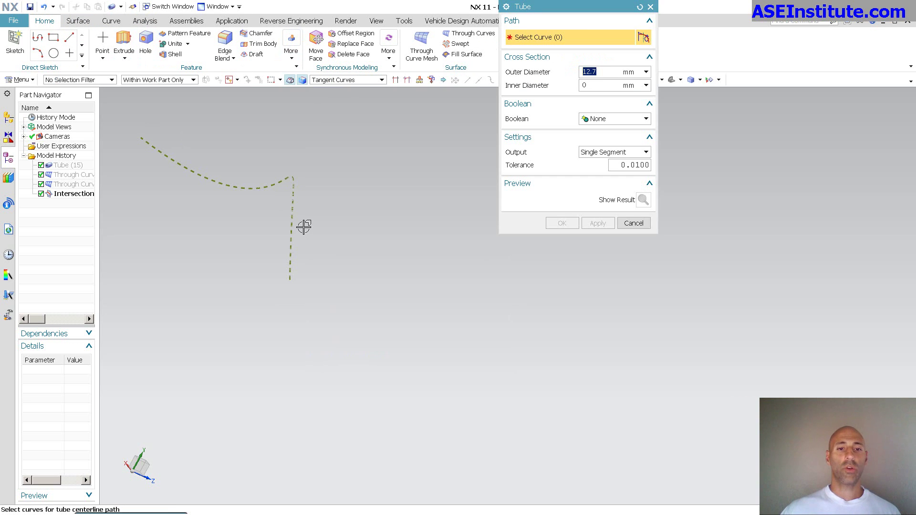
{"action": "left_click", "coordinate": [292, 235]}
{"action": "middle_click", "coordinate": [451, 357]}
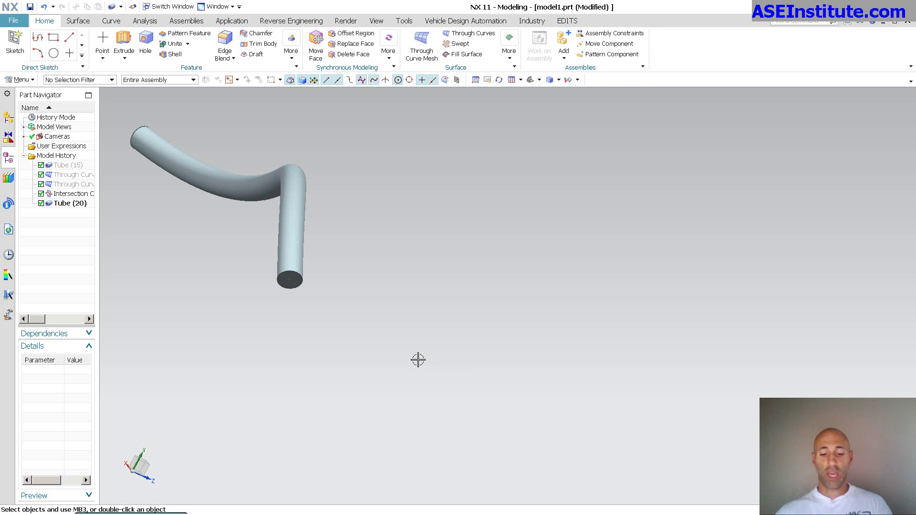
Show the hidden original Tube (15) body again with Ctrl+Shift+K.
{"action": "key", "text": "ctrl+shift+k"}
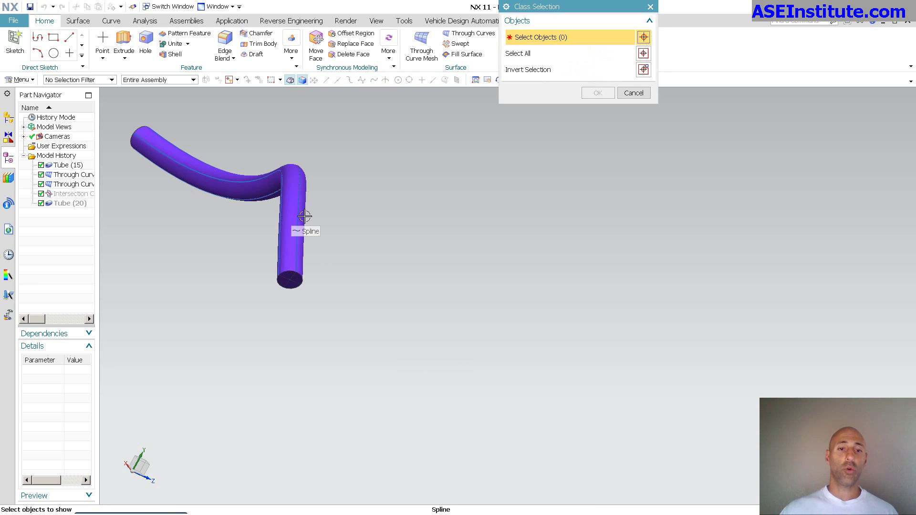
{"action": "scroll", "coordinate": [294, 260], "scroll_direction": "down", "scroll_amount": 2}
{"action": "scroll", "coordinate": [294, 261], "scroll_direction": "up", "scroll_amount": 5}
{"action": "left_click", "coordinate": [353, 281]}
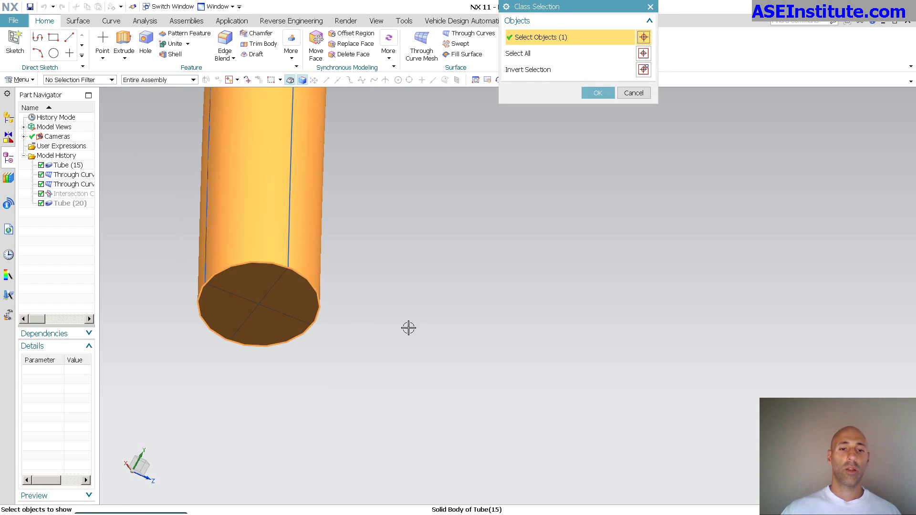
{"action": "middle_click", "coordinate": [438, 340]}
Rotate the view along both tubes to confirm they overlap end to end.
{"action": "key", "text": "ctrl+alt+l"}
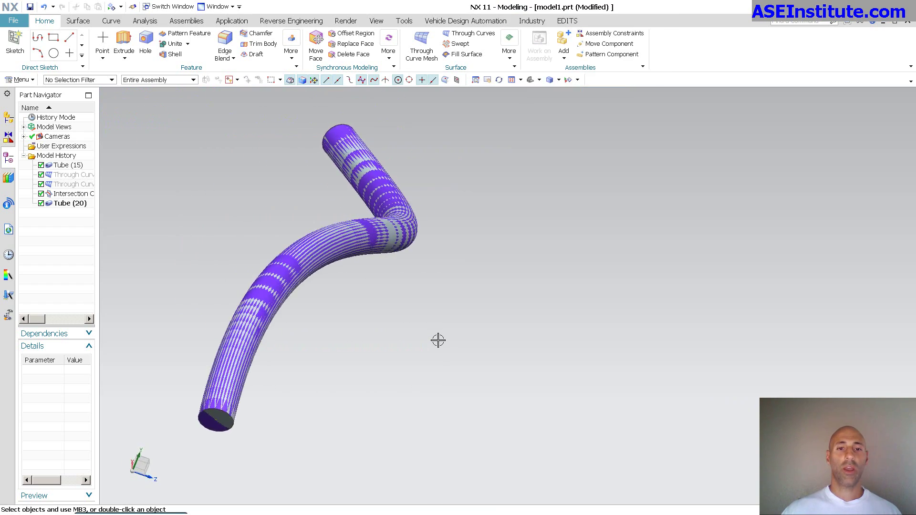
{"action": "key", "text": "Home"}
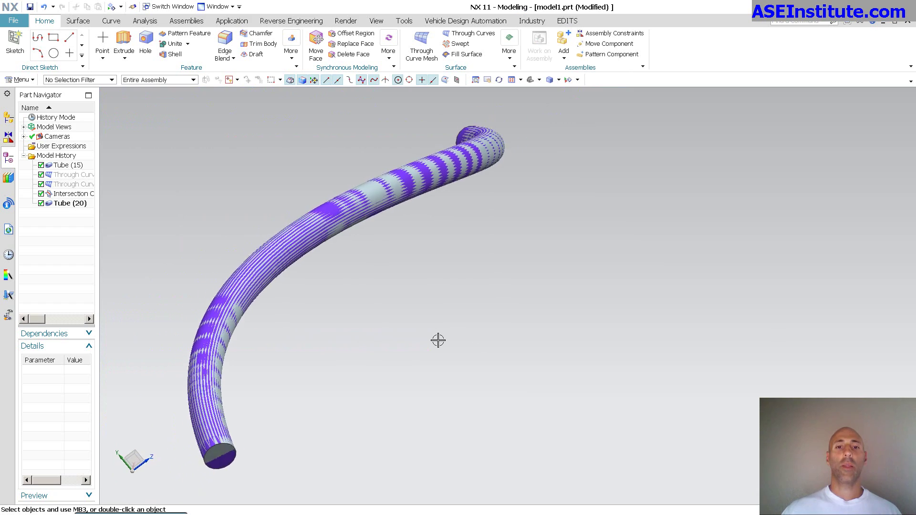
{"action": "key", "text": "End"}
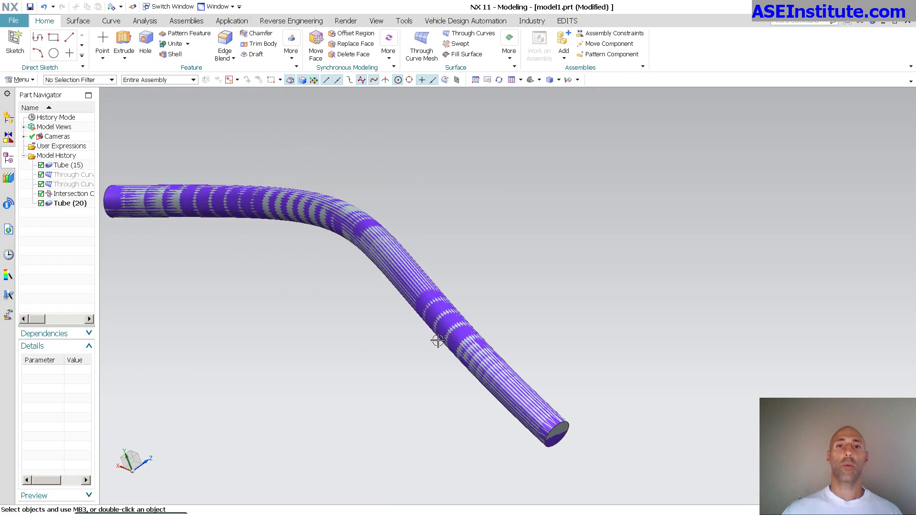